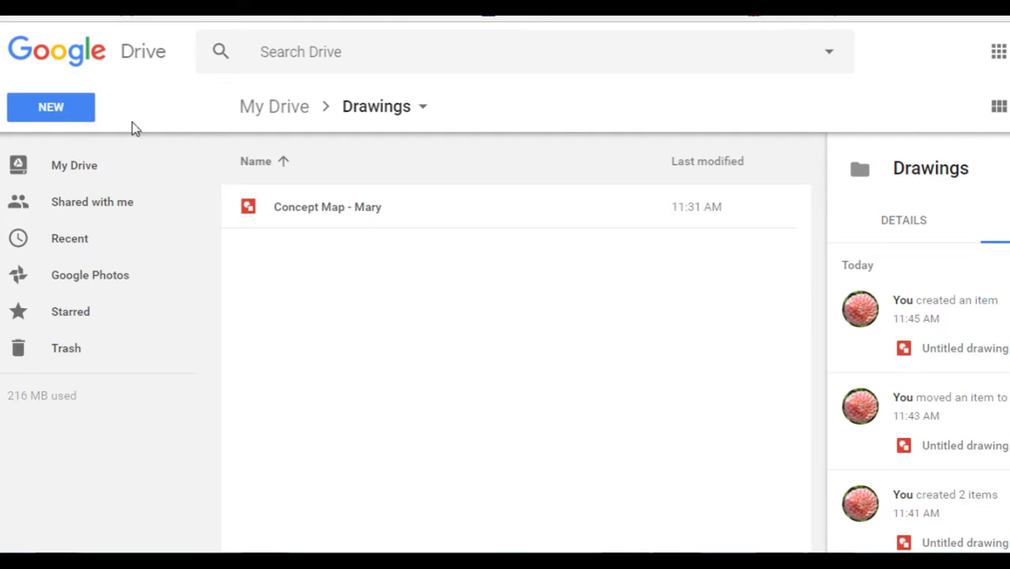
Step: Create a new Google Drawings file in the Drawings folder
left_click(54, 111)
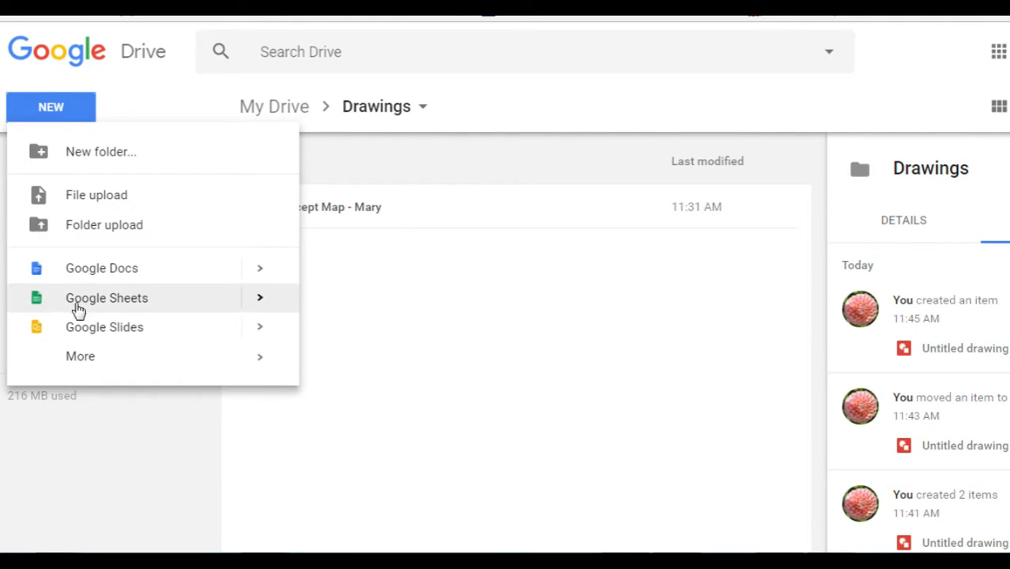
mouse_move(73, 358)
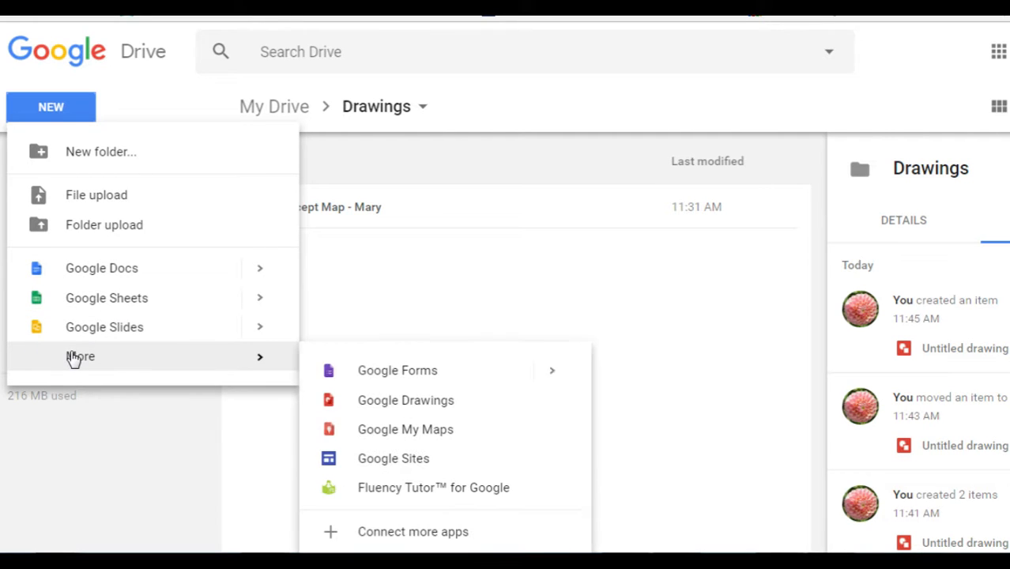
left_click(418, 405)
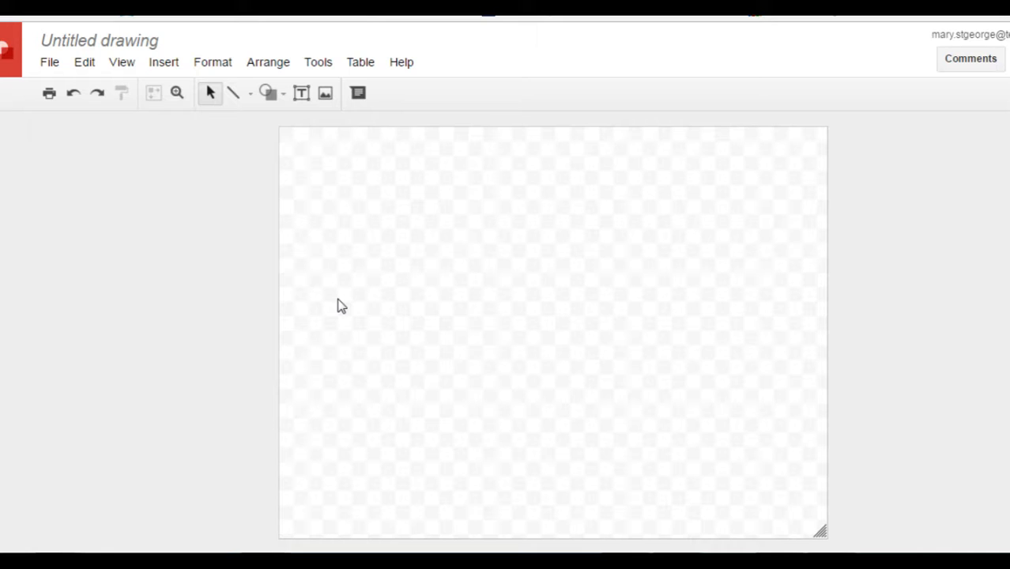
Step: Draw a rectangle that covers the entire canvas from corner to corner as a background
left_click(269, 94)
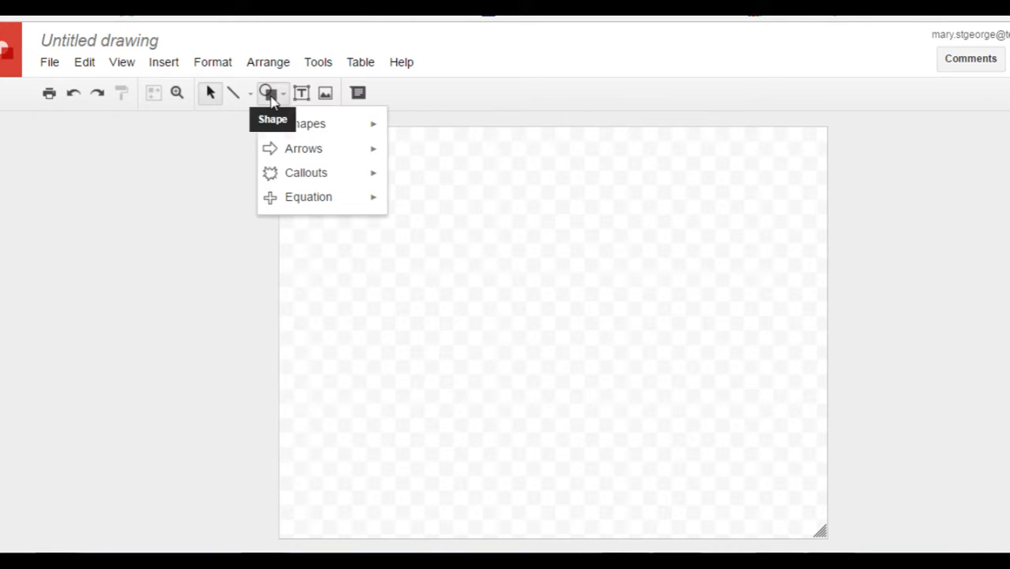
mouse_move(294, 130)
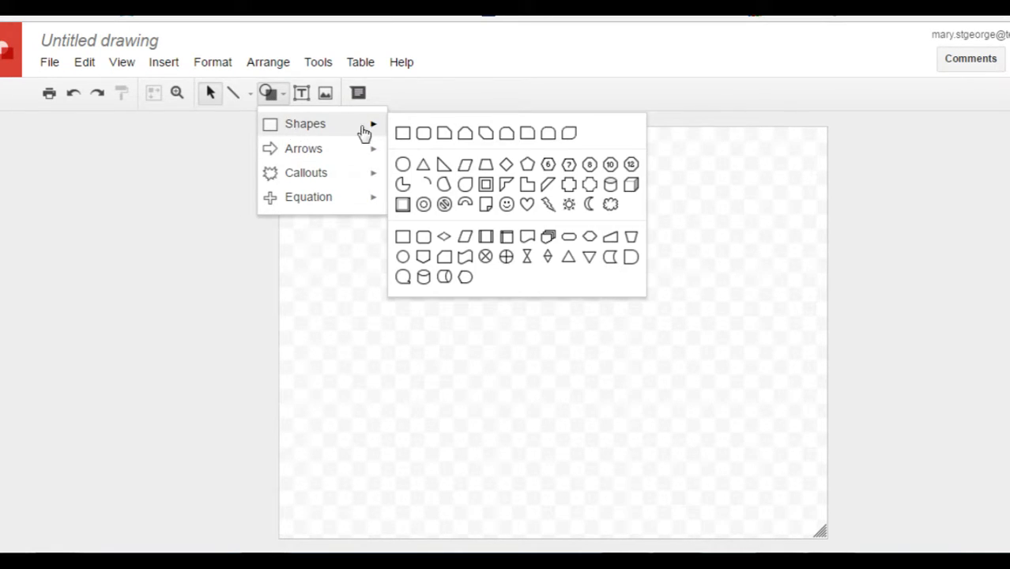
left_click(402, 133)
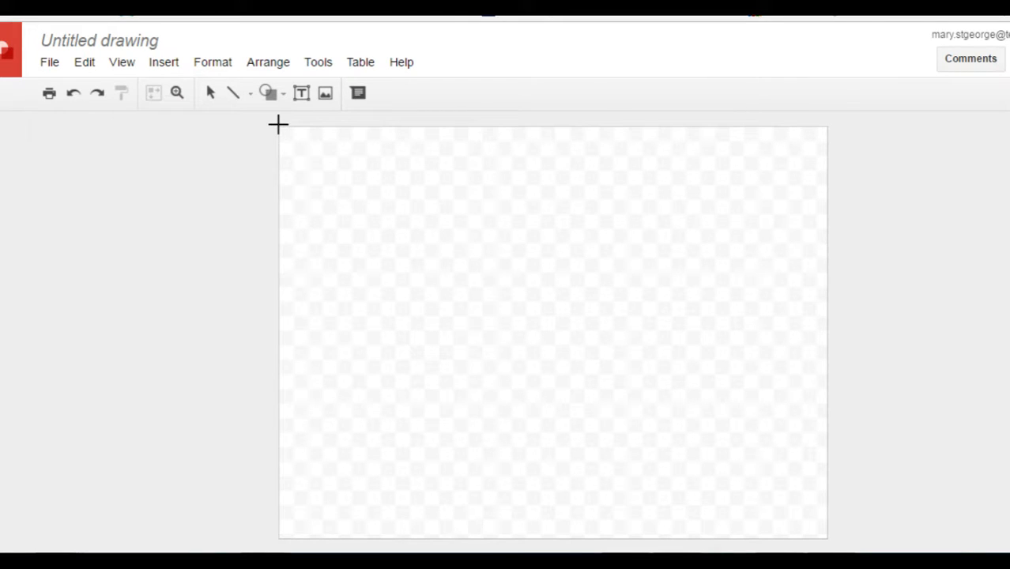
left_click_drag(278, 123, 823, 538)
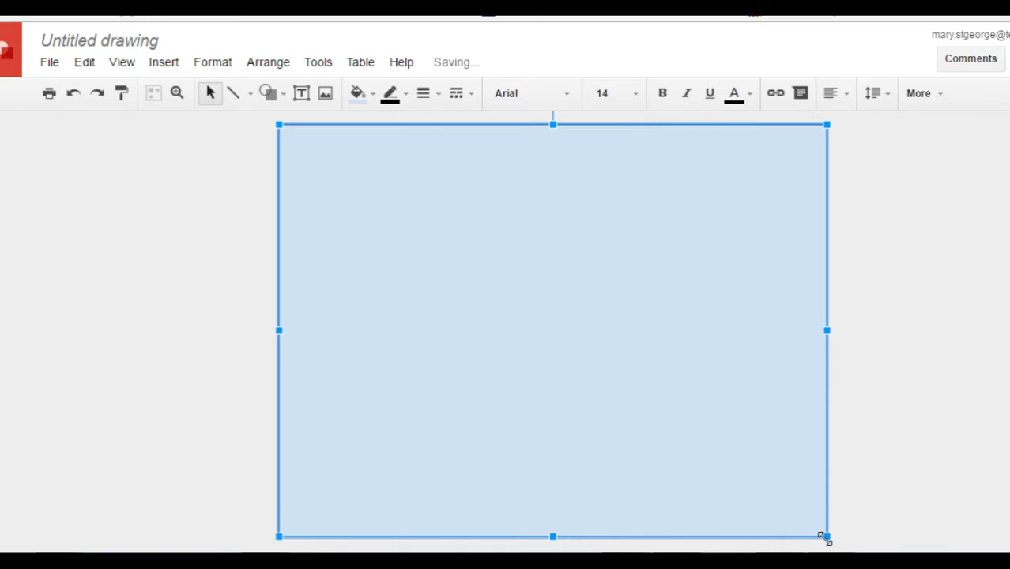
left_click(893, 428)
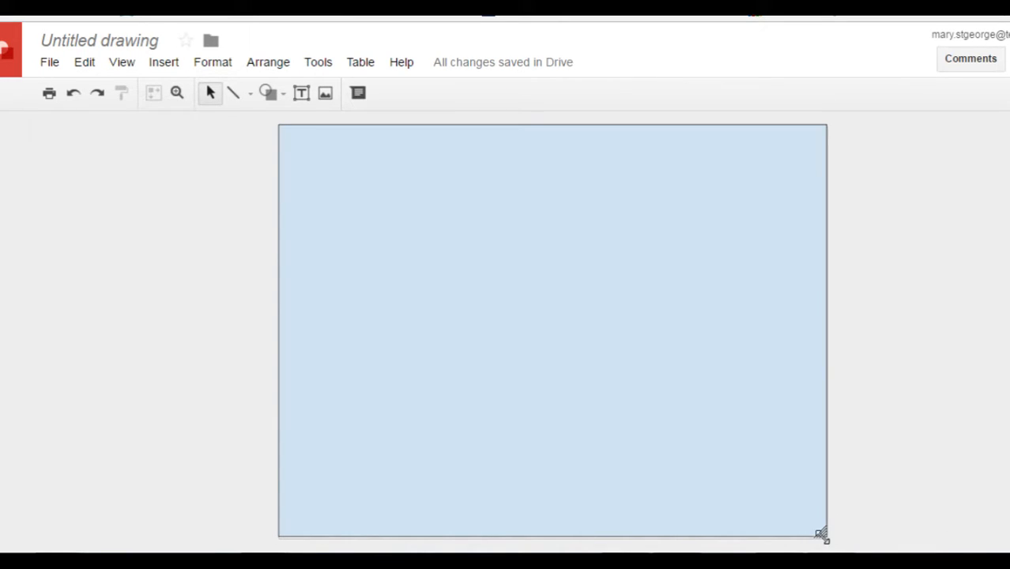
Step: Widen the canvas beyond the blue rectangle and delete the rectangle
left_click_drag(822, 536, 1009, 528)
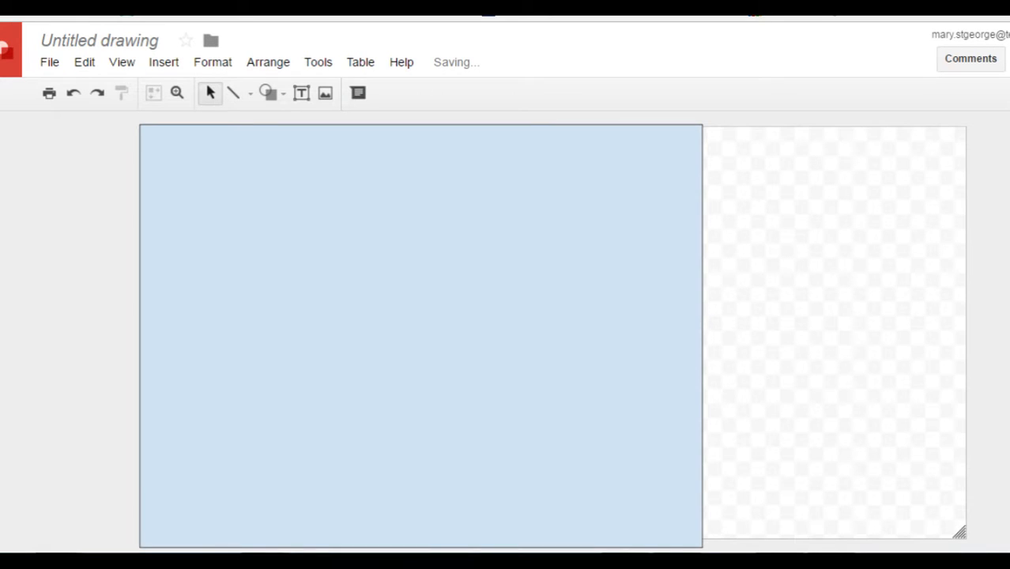
left_click(660, 336)
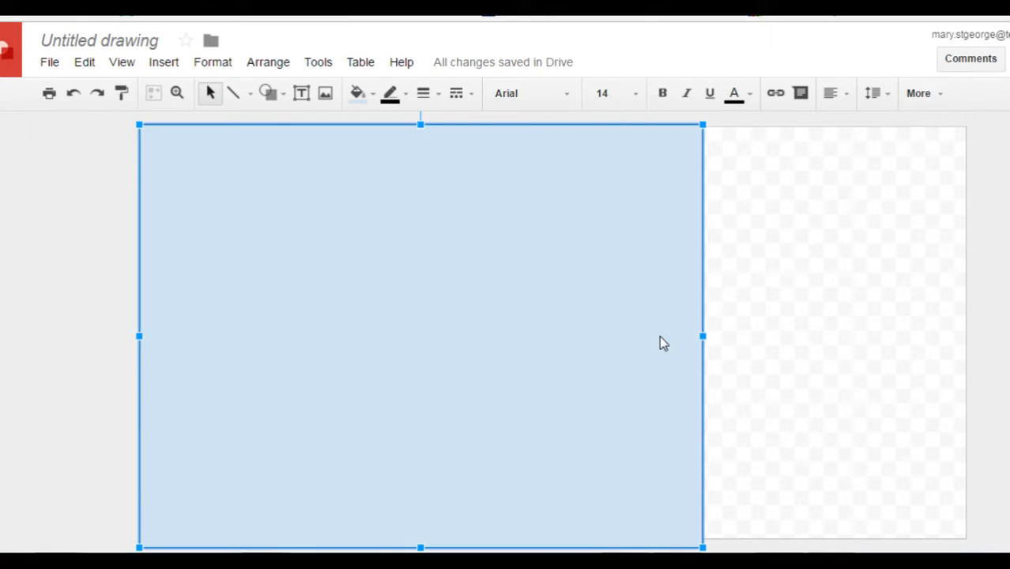
key("Delete")
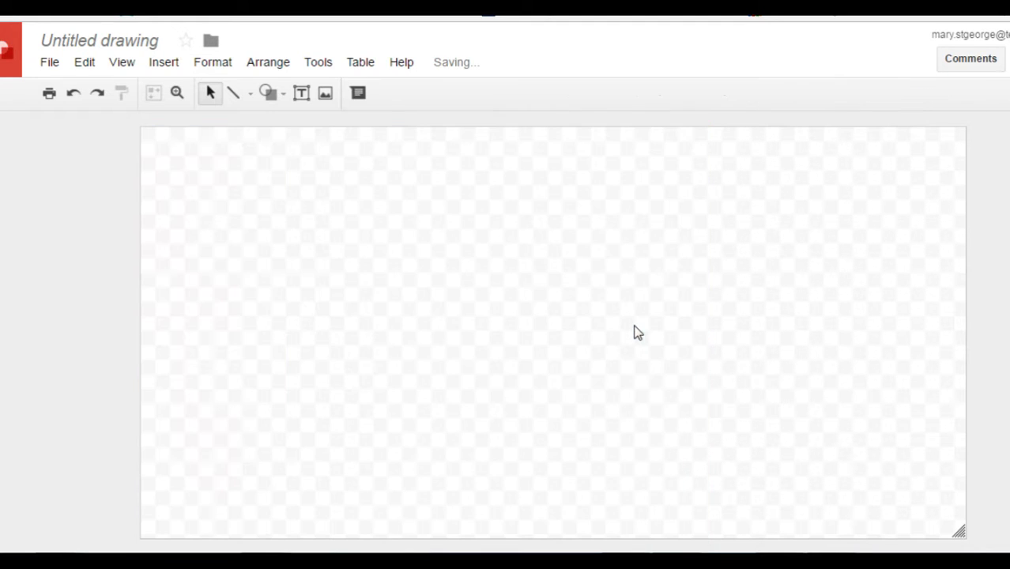
Step: Fill the canvas background with the light purple radial gradient
right_click(478, 294)
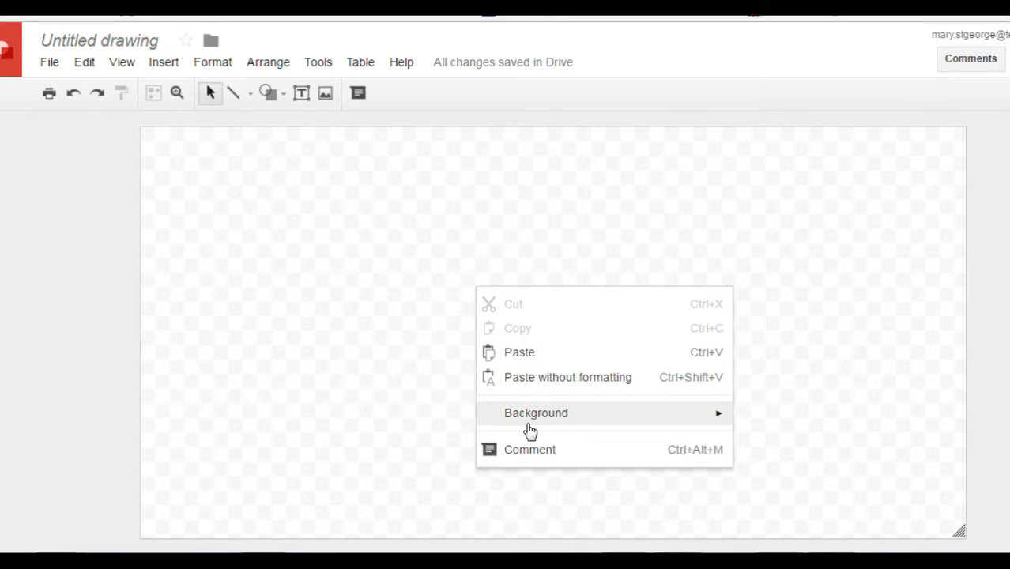
mouse_move(528, 424)
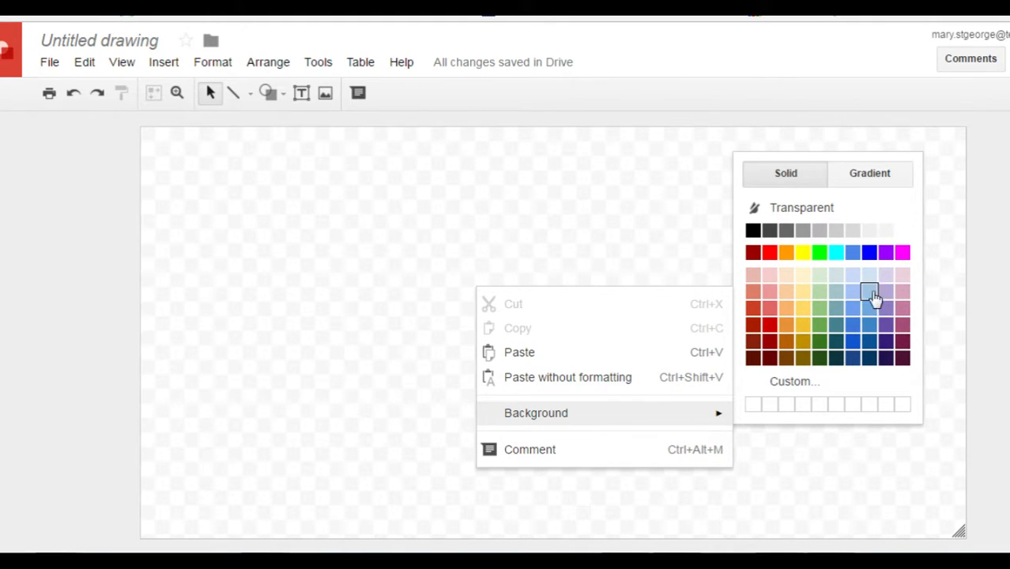
left_click(877, 175)
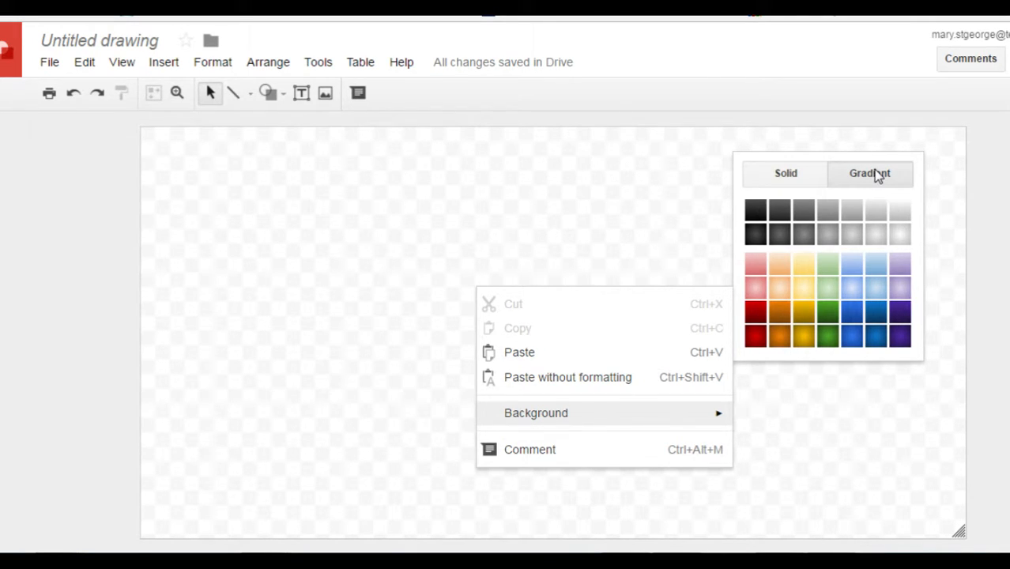
left_click(896, 294)
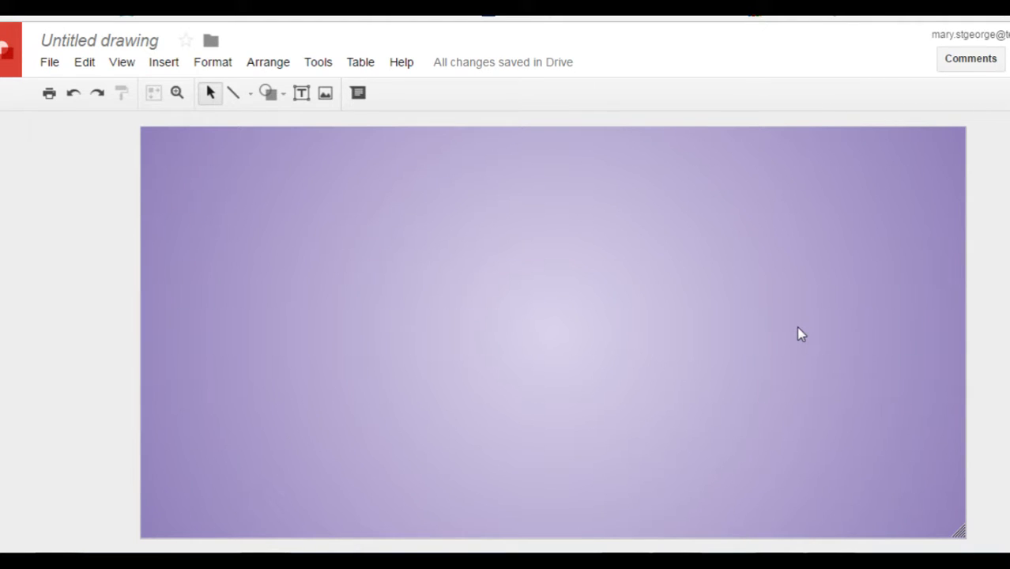
Step: Change the canvas background to solid white
right_click(687, 313)
mouse_move(739, 439)
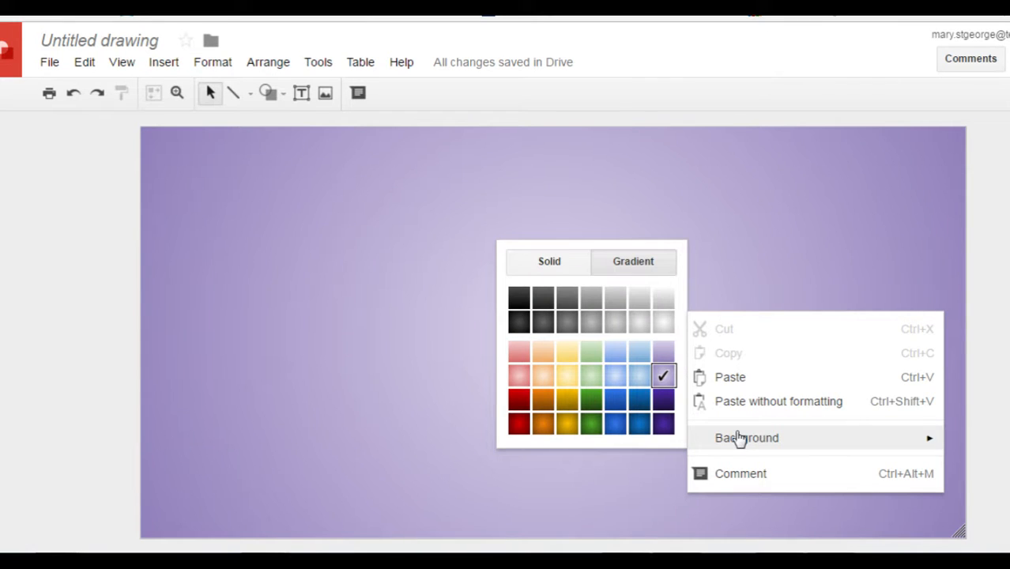
left_click(545, 266)
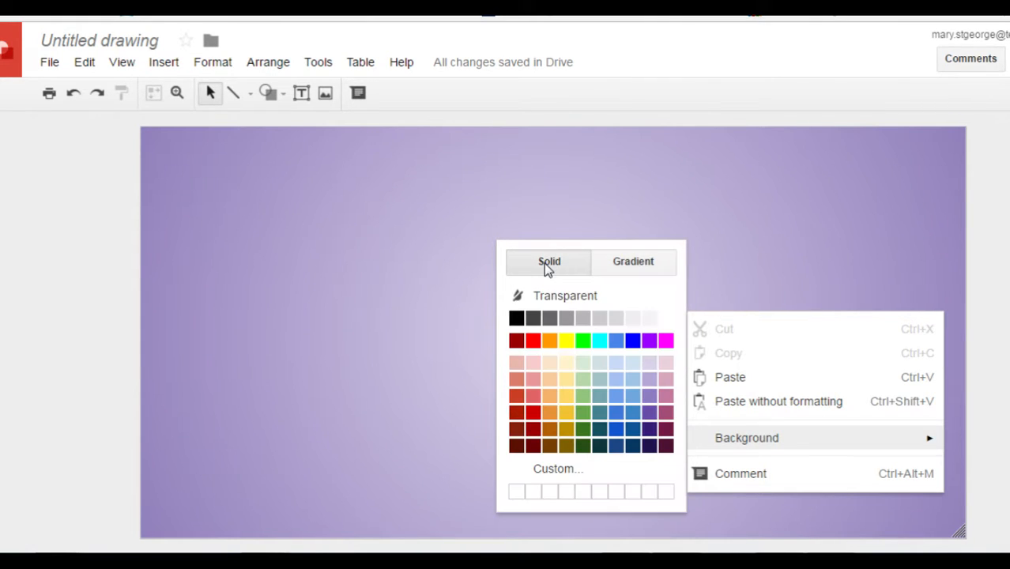
left_click(666, 319)
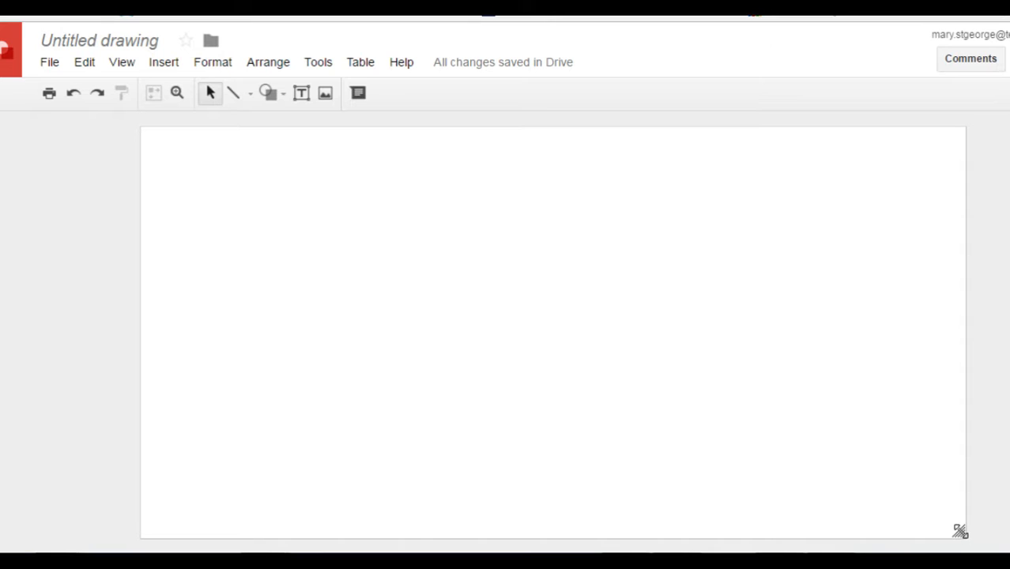
Step: Resize the canvas from its lower corner to a wide landscape format, keeping its height
left_click_drag(959, 531, 959, 532)
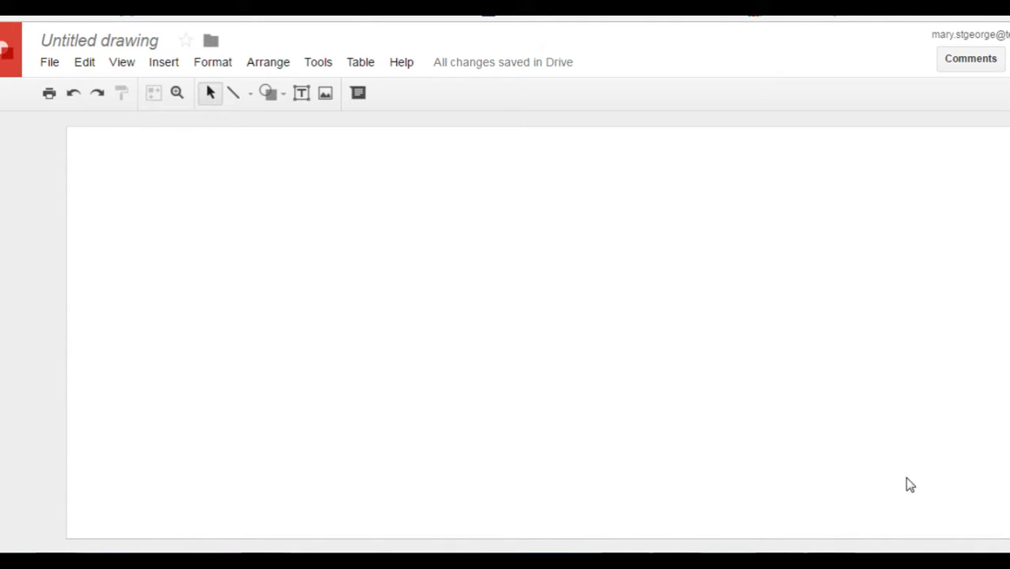
left_click_drag(1009, 539, 950, 498)
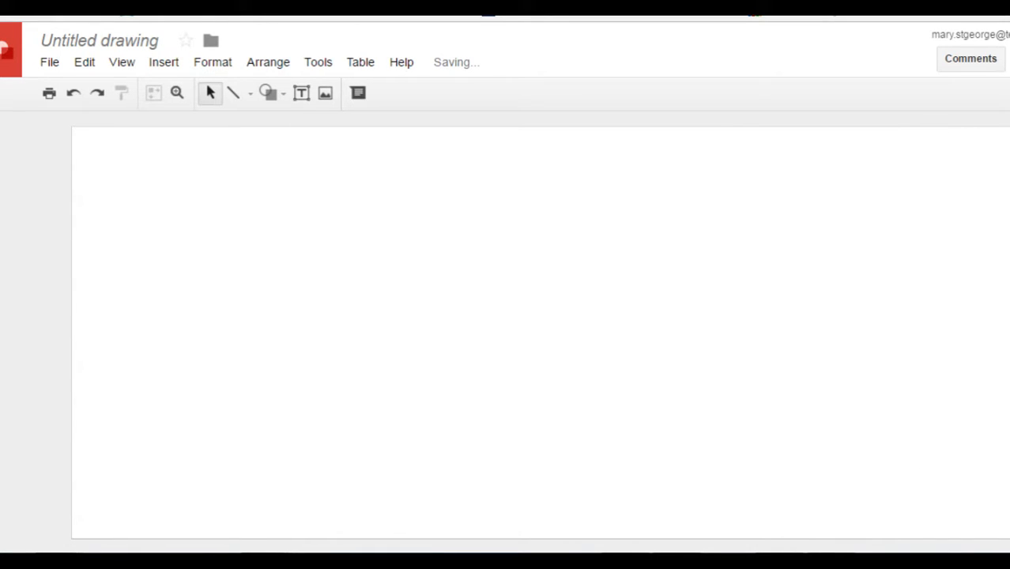
left_click_drag(1009, 538, 800, 512)
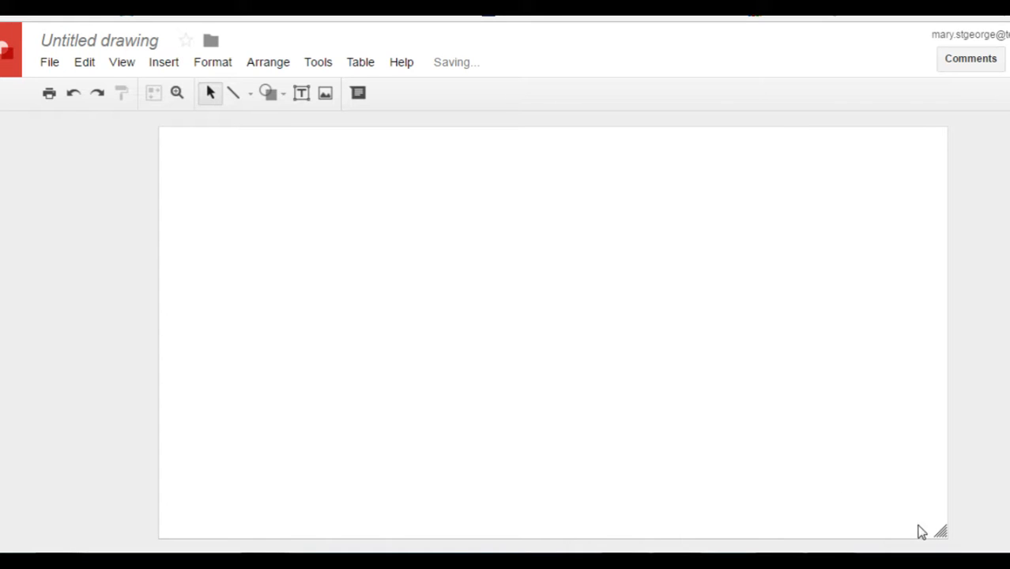
left_click_drag(941, 532, 1009, 538)
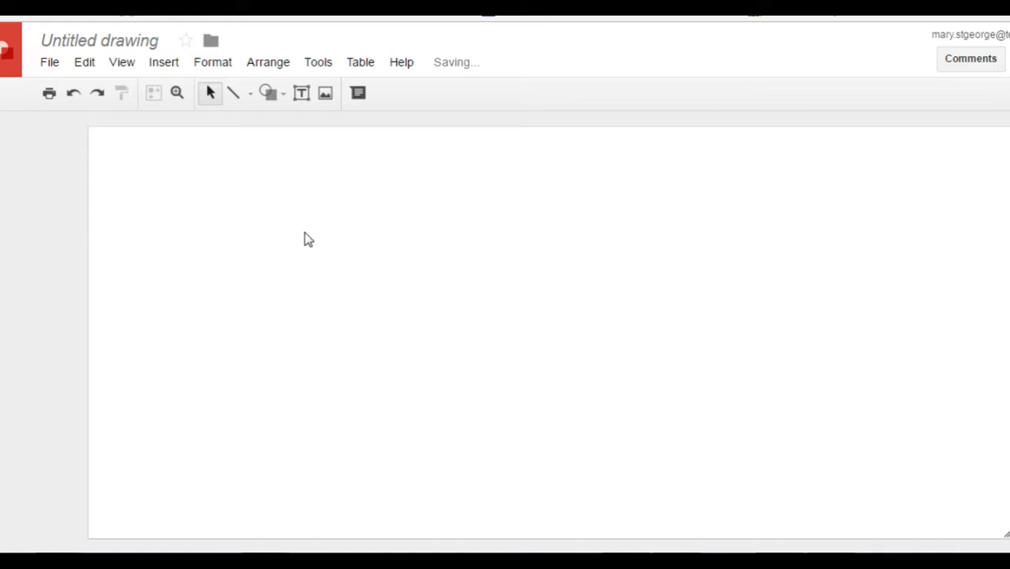
Step: Draw a small horizontal rounded rectangle left of the canvas centre
left_click(269, 94)
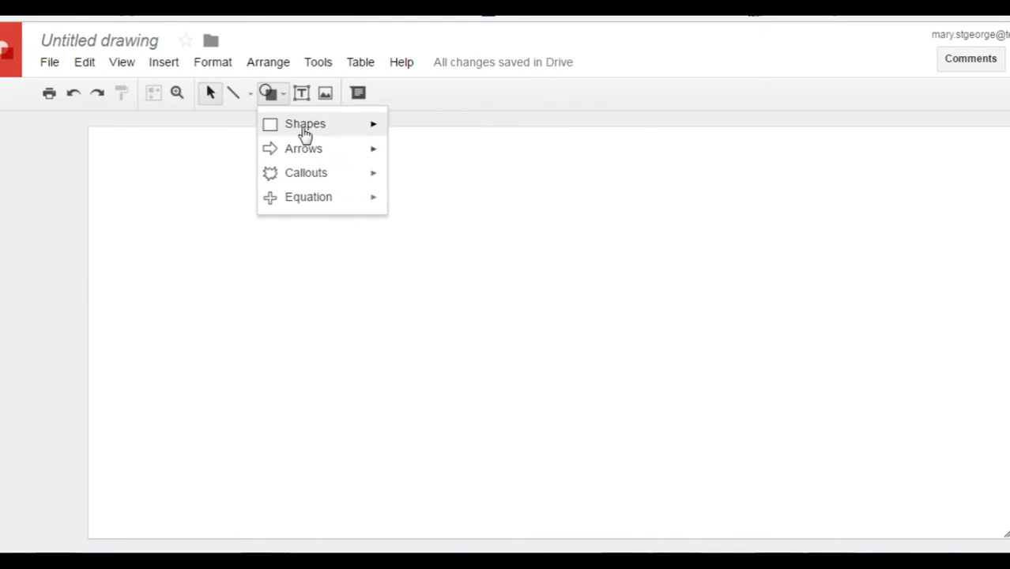
mouse_move(305, 130)
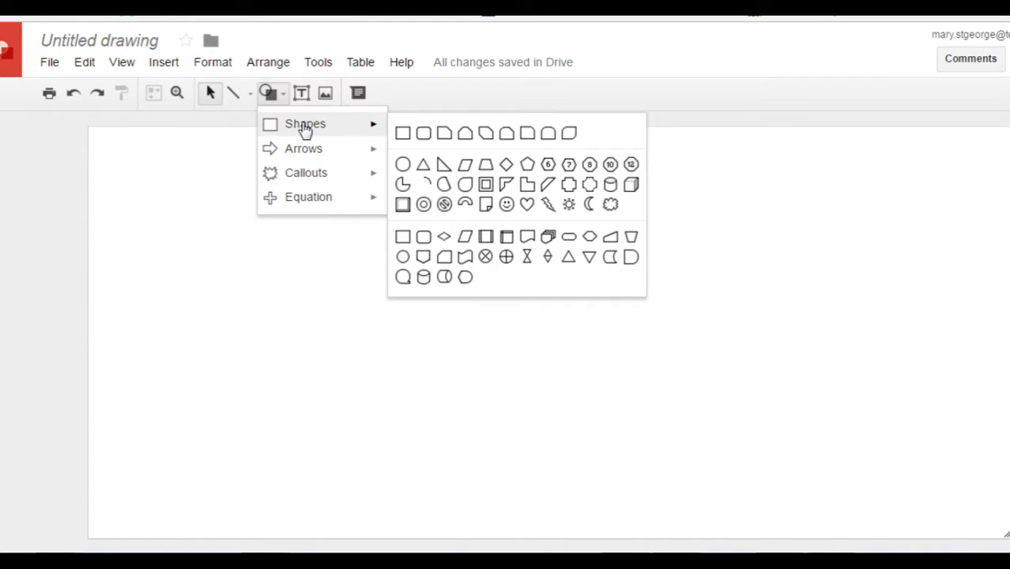
left_click(425, 134)
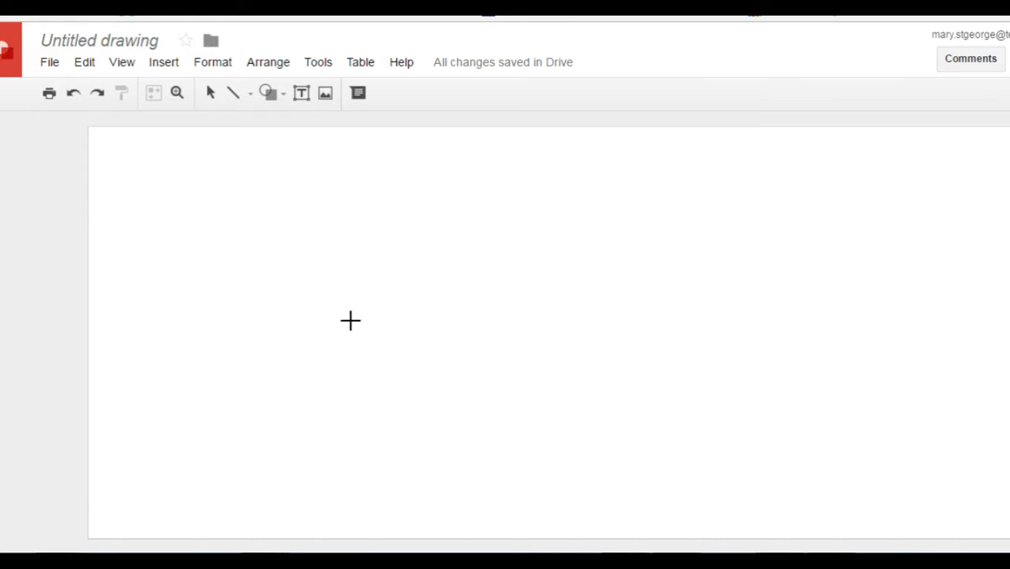
left_click_drag(345, 316, 456, 364)
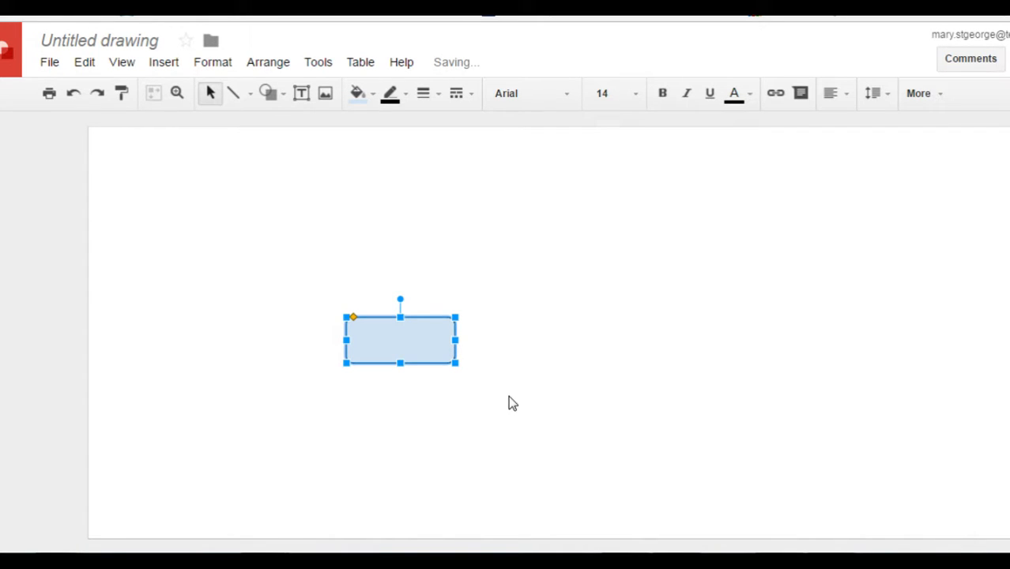
Step: Label the rounded rectangle with the text "Sustainability"
left_click(414, 342)
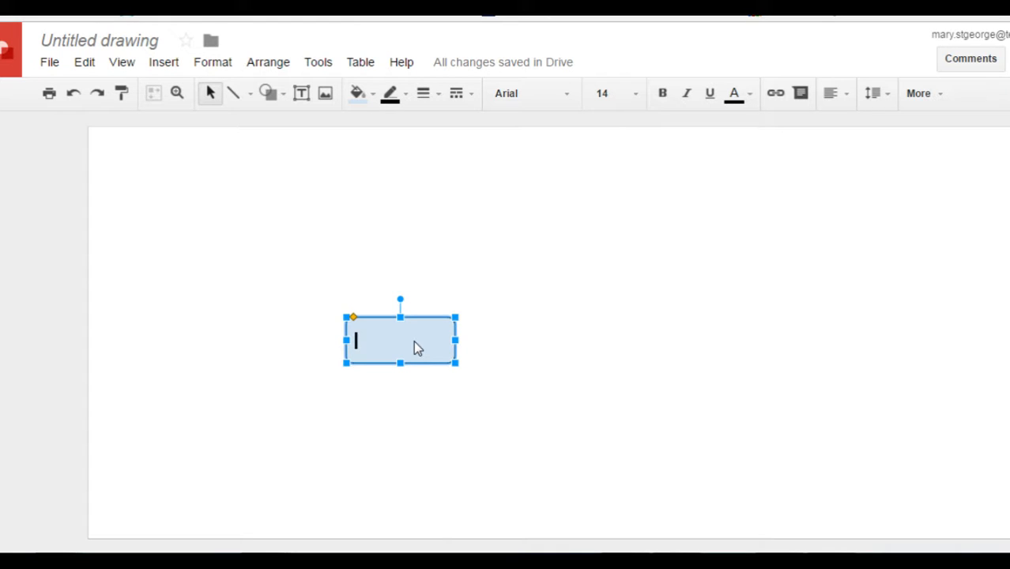
type("Sus")
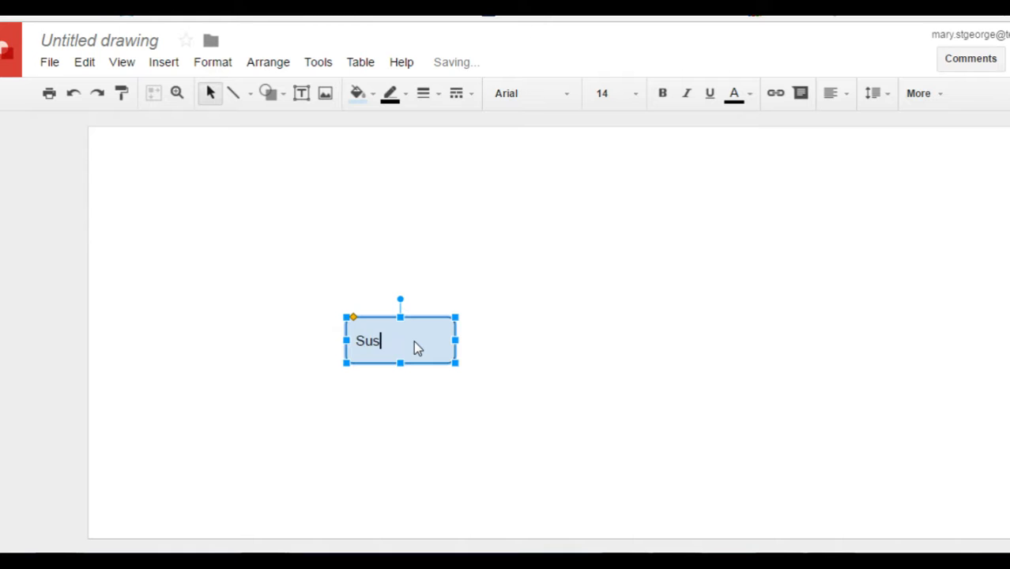
type("tainability")
left_click(482, 396)
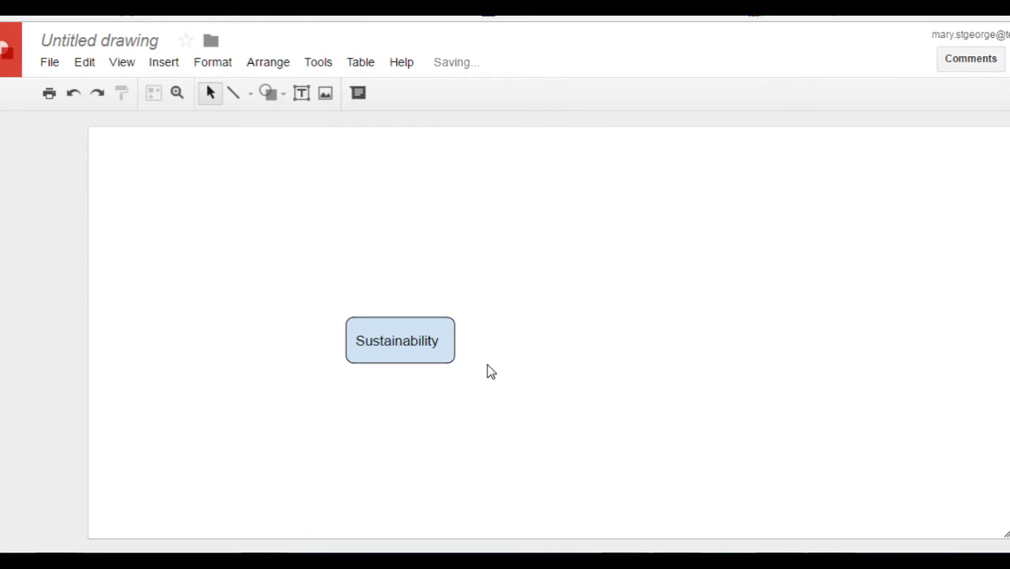
Step: Centre the "Sustainability" text horizontally within its rounded rectangle
double_click(433, 349)
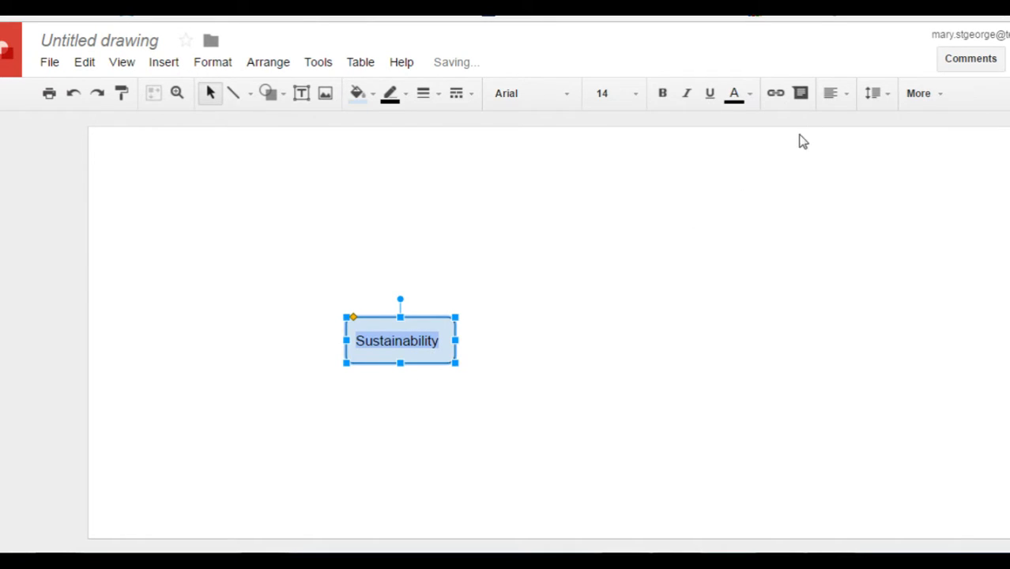
left_click(844, 96)
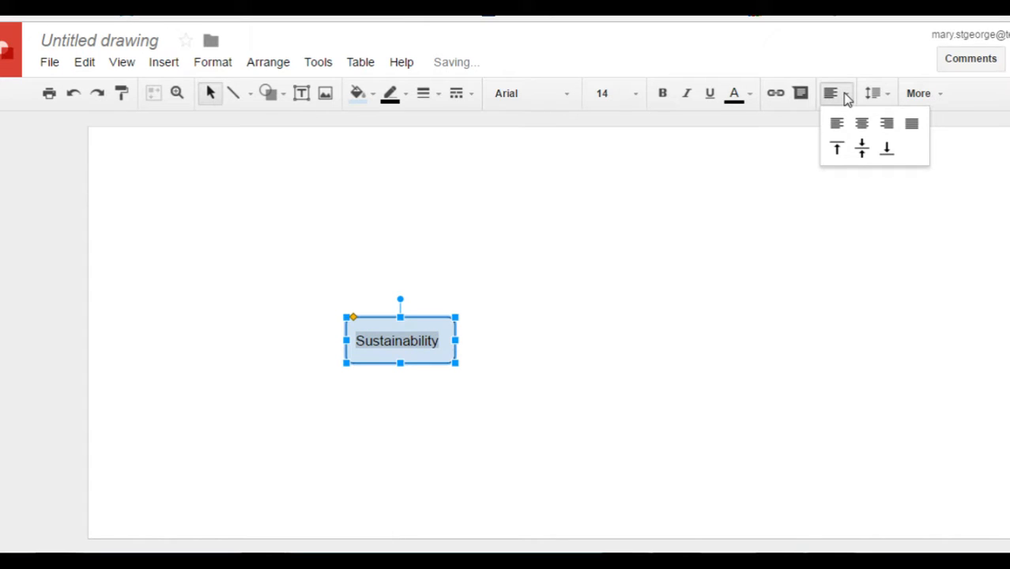
left_click(863, 130)
left_click(566, 312)
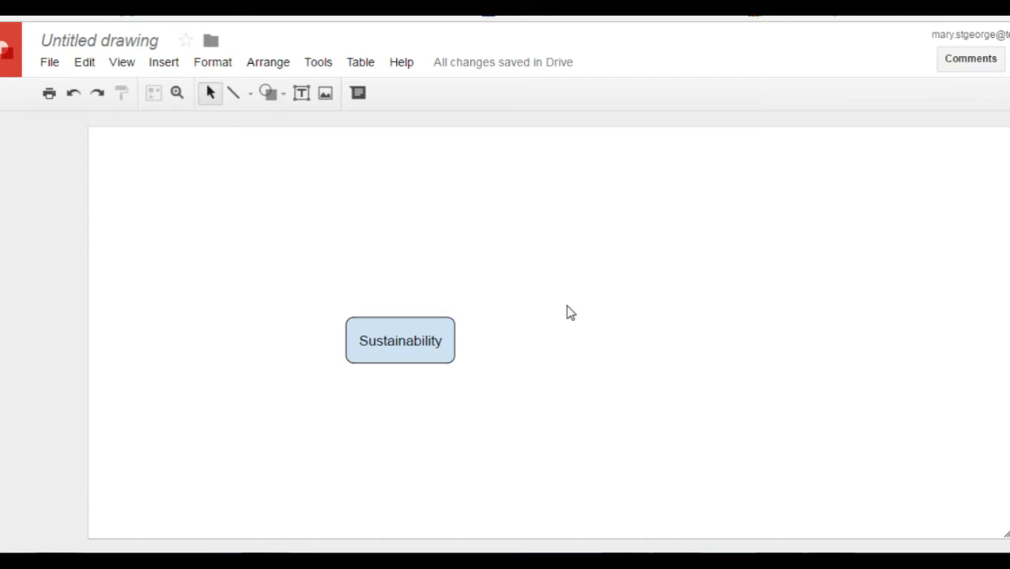
Step: Duplicate the "Sustainability" box and move the copy well to the right of the original, level with it
left_click(435, 345)
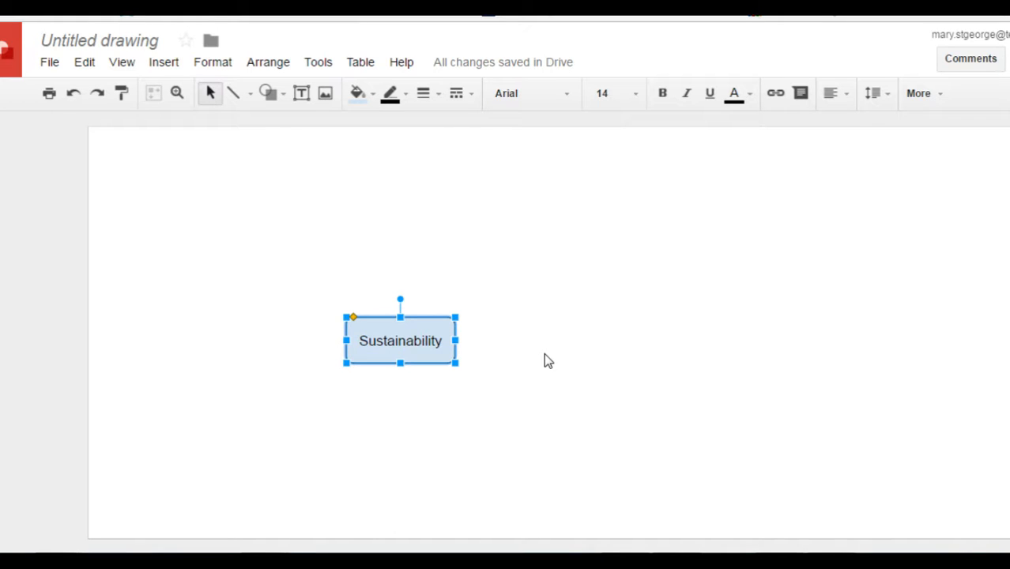
key("ctrl+d")
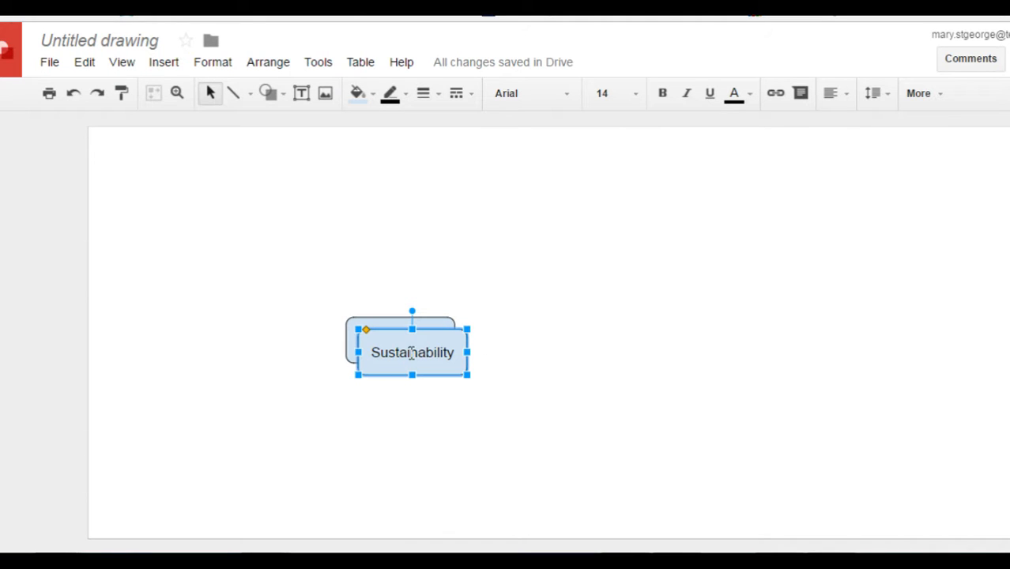
left_click_drag(448, 334, 713, 323)
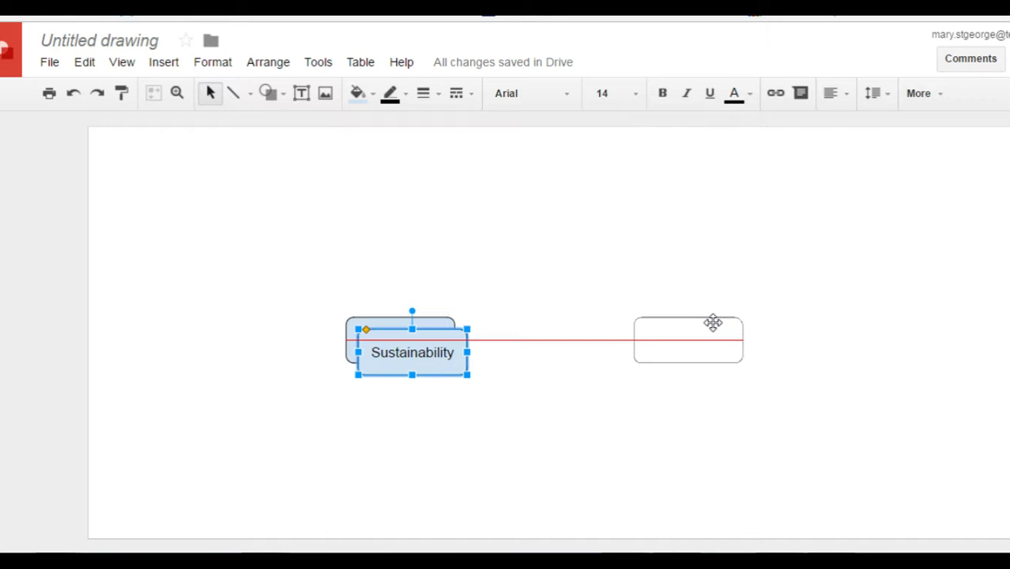
Step: Replace the text of the copied box to the right of the original "Sustainability" box with "Design"
left_click_drag(713, 323, 713, 323)
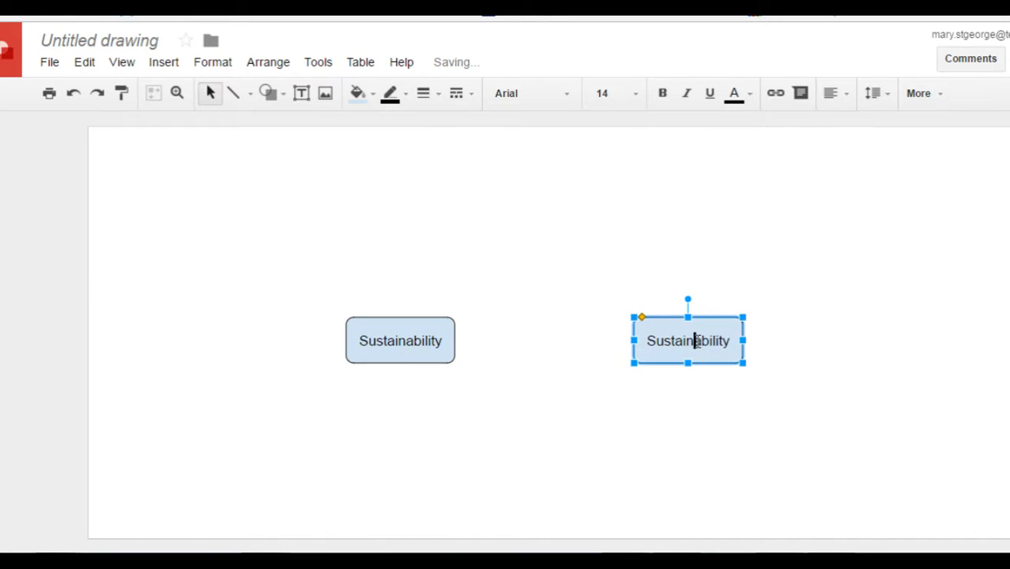
left_click(720, 340)
left_click_drag(729, 340, 650, 342)
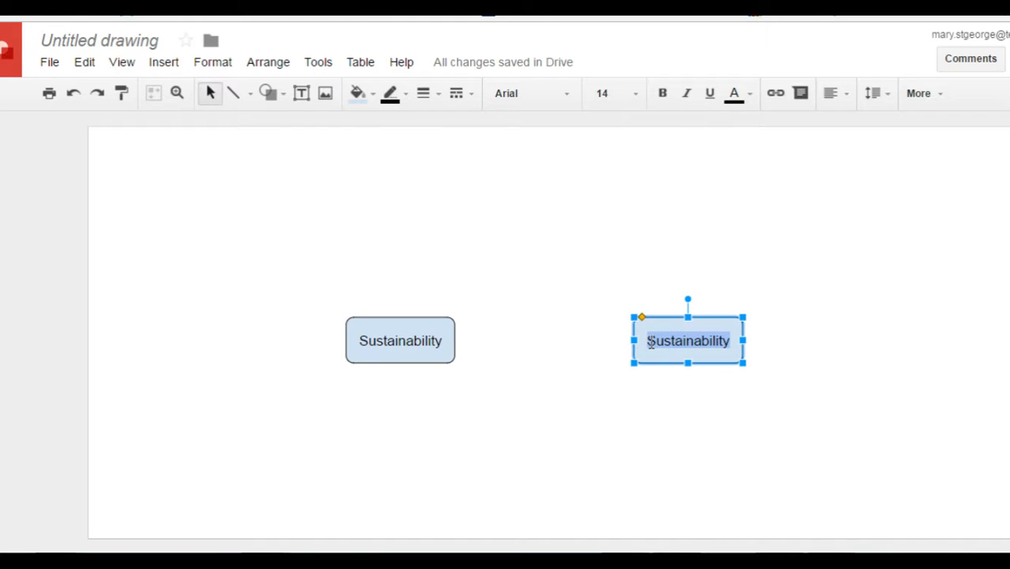
type("Design")
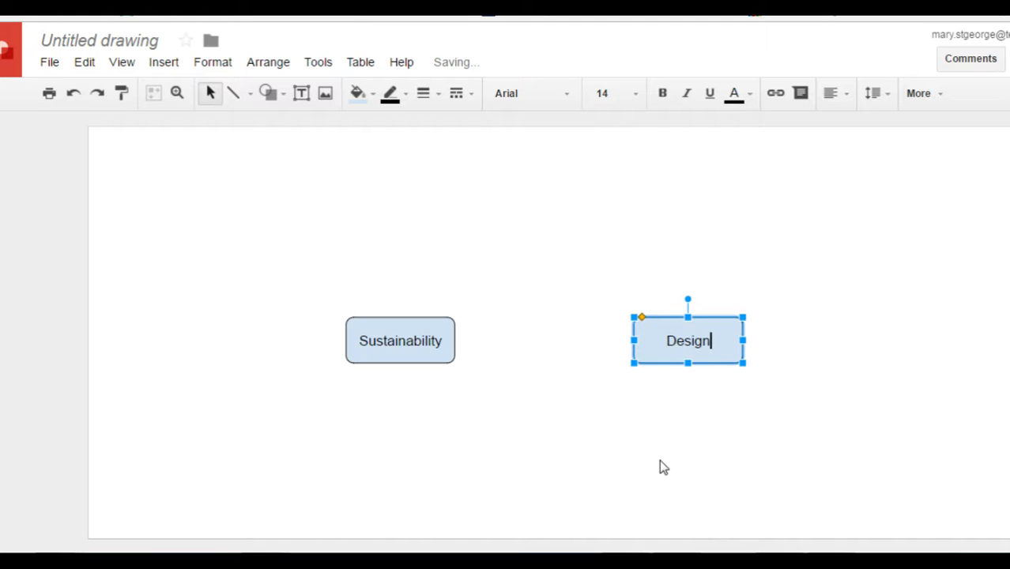
left_click(644, 467)
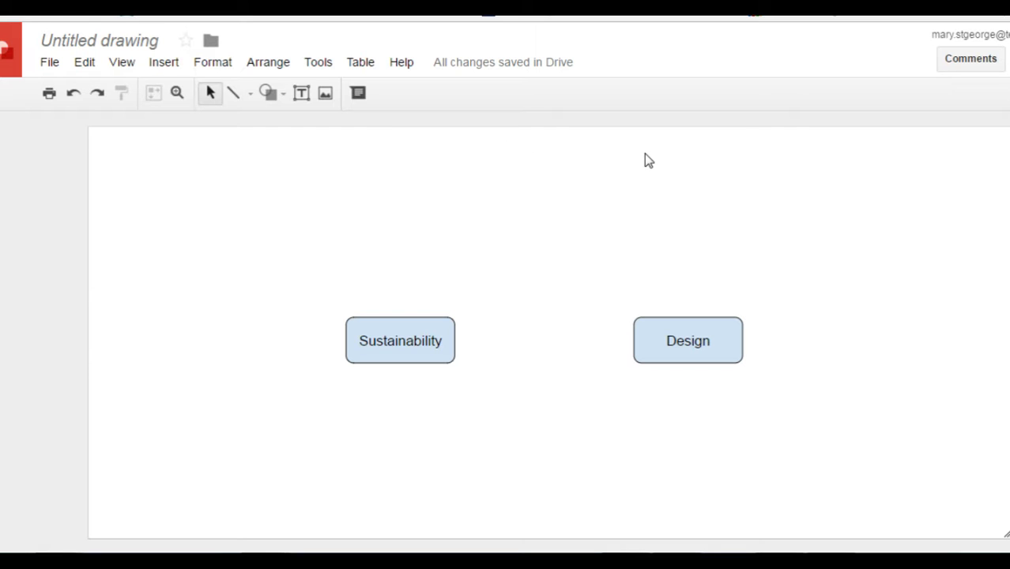
Step: Duplicate the "Design" box and place the copy directly above it, near the top edge of the canvas
left_click(664, 330)
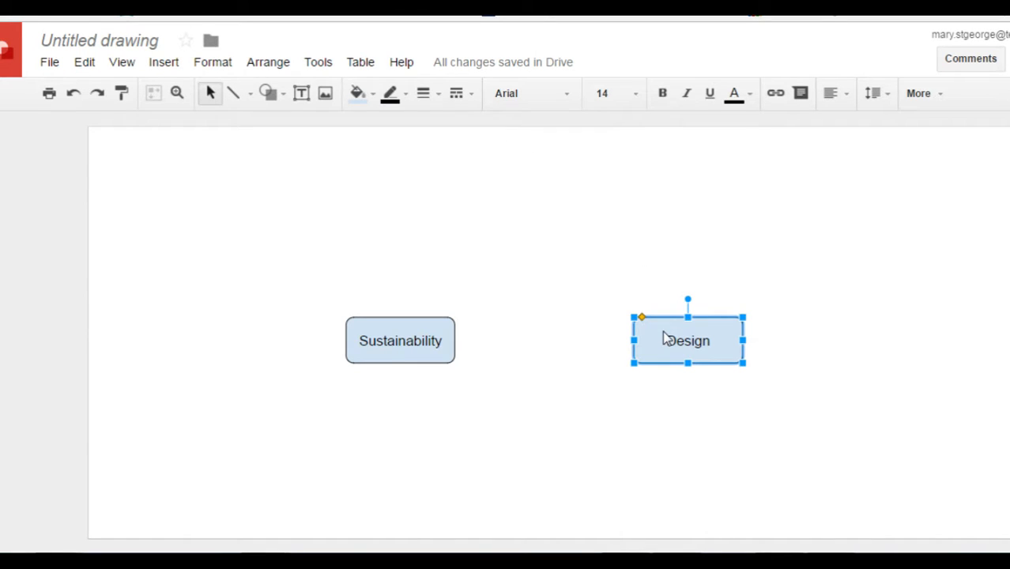
key("ctrl+d")
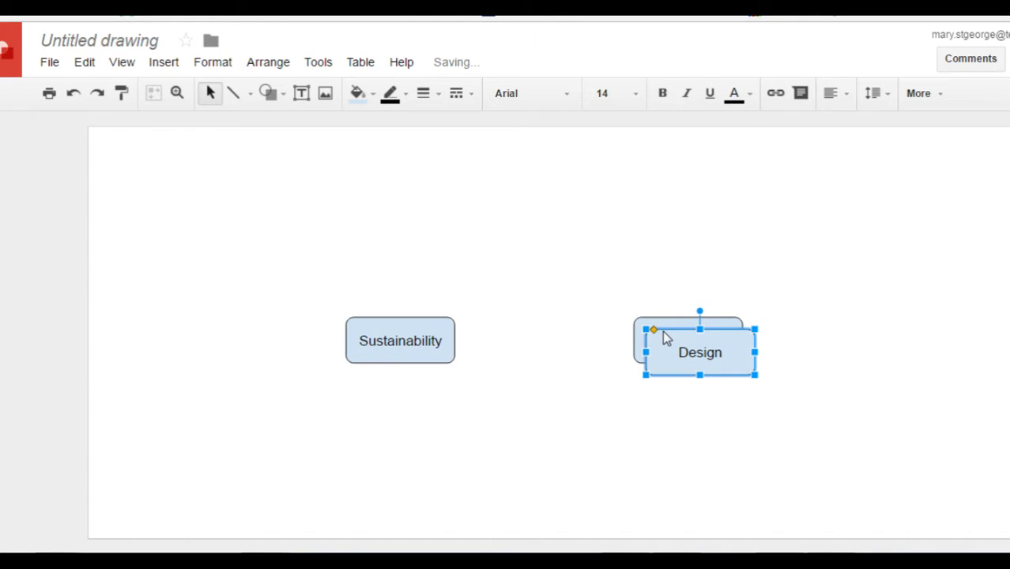
left_click_drag(726, 343, 713, 162)
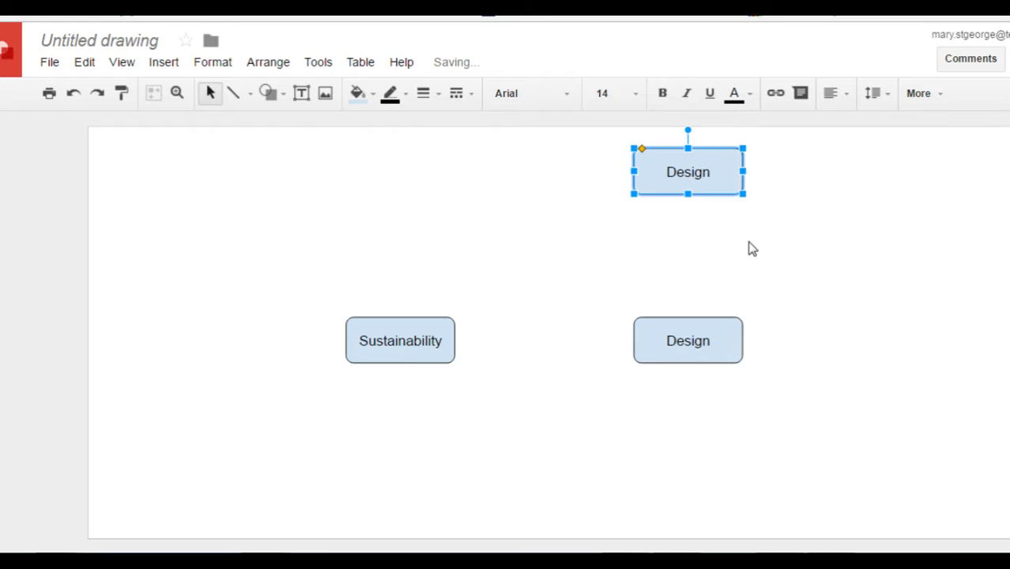
Step: Fill the upper "Design" box with solid light green
right_click(723, 172)
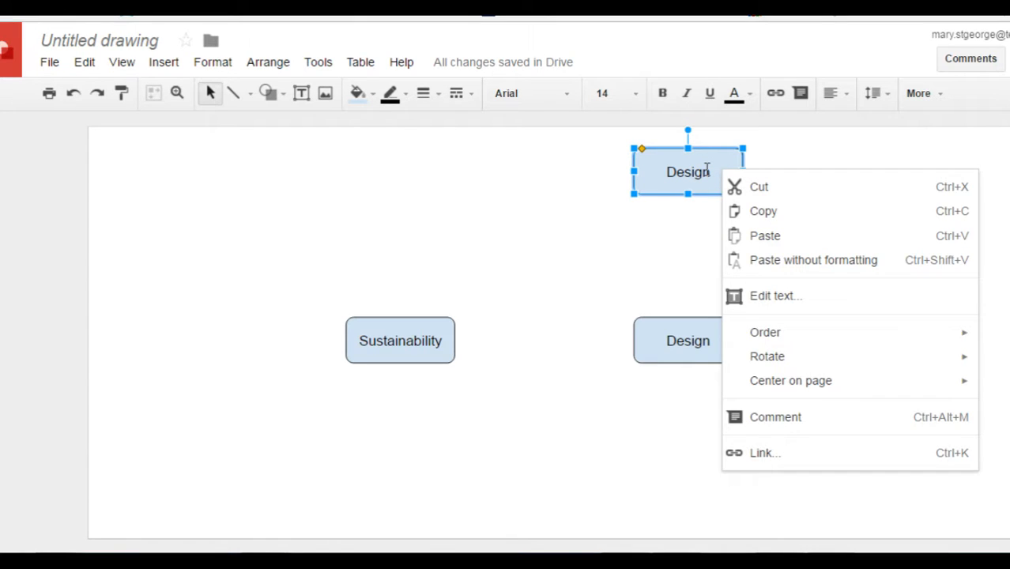
left_click(704, 169)
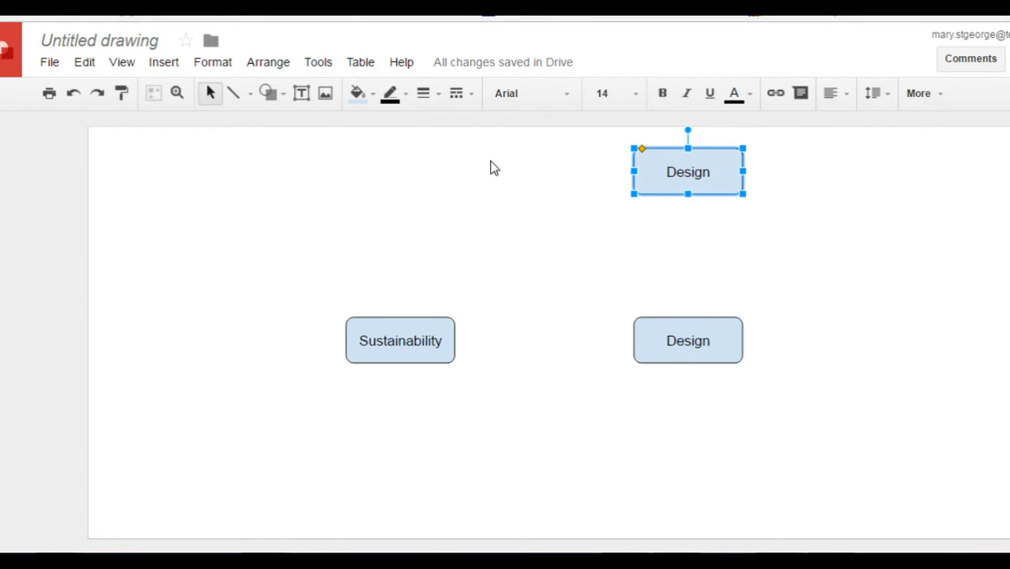
left_click(375, 95)
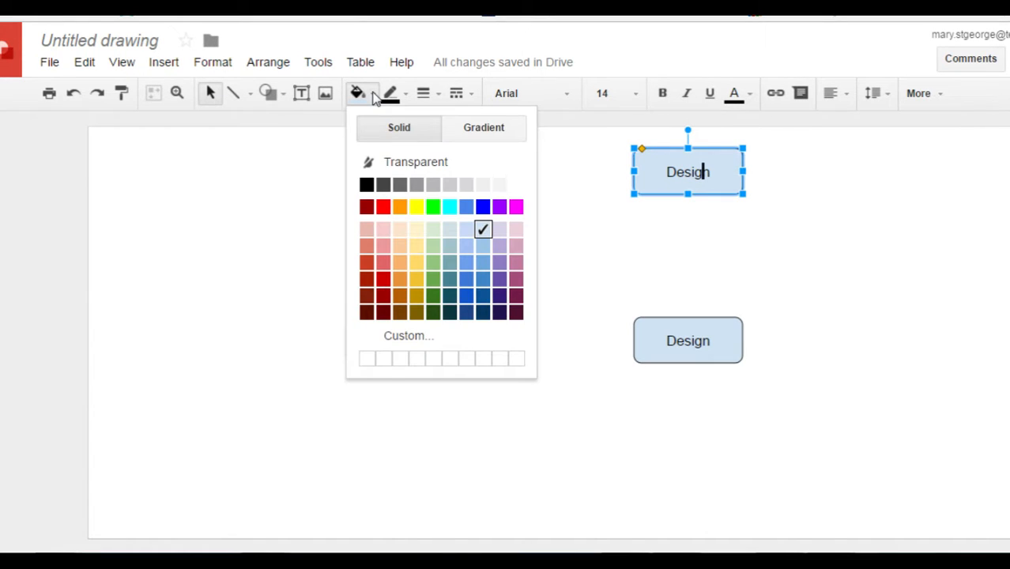
left_click(436, 235)
left_click(547, 248)
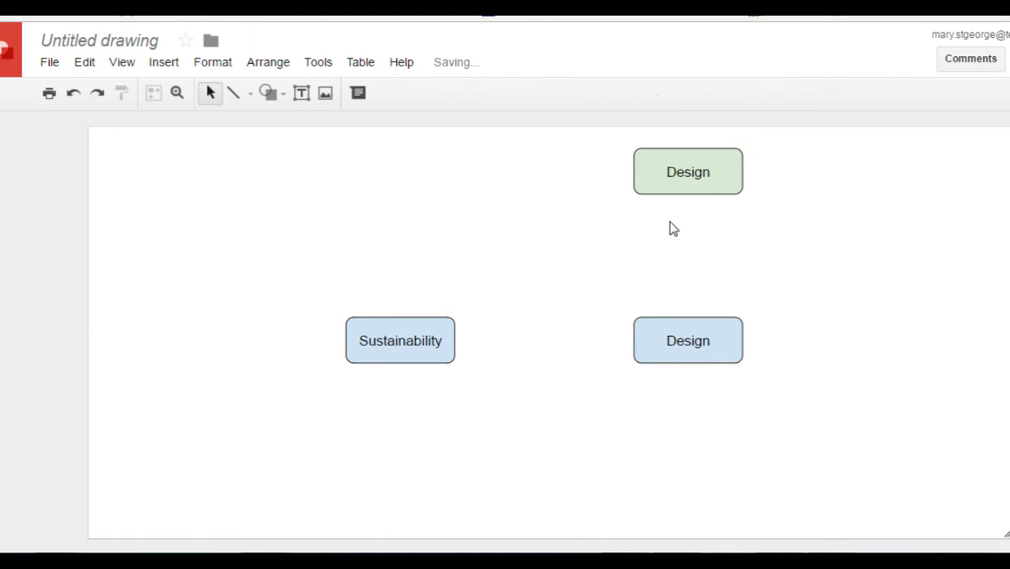
Step: Make five duplicates of the green "Design" box
left_click(721, 177)
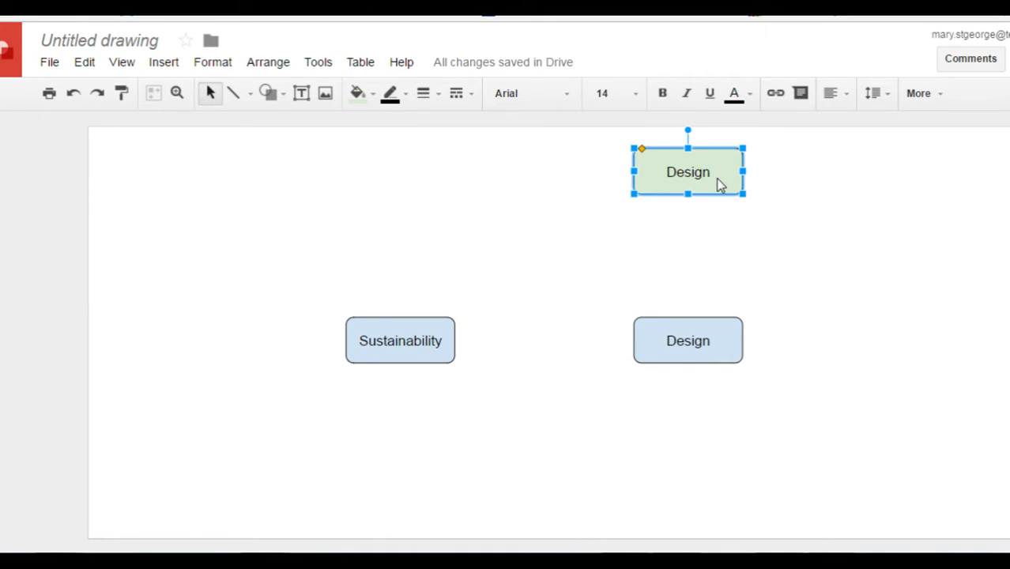
key("ctrl+d")
key("ctrl+d")
key("ctrl+d")
key("ctrl+d")
key("ctrl+d")
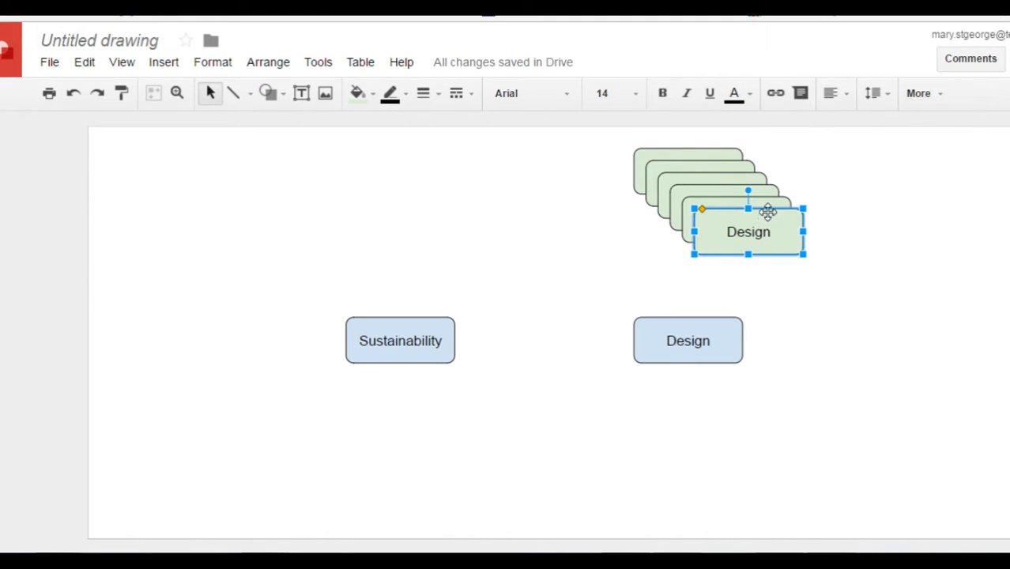
Step: Move the front green copy below and midway between the blue boxes, and relabel it "Invent things that don't harm environment"
left_click_drag(767, 211, 559, 481)
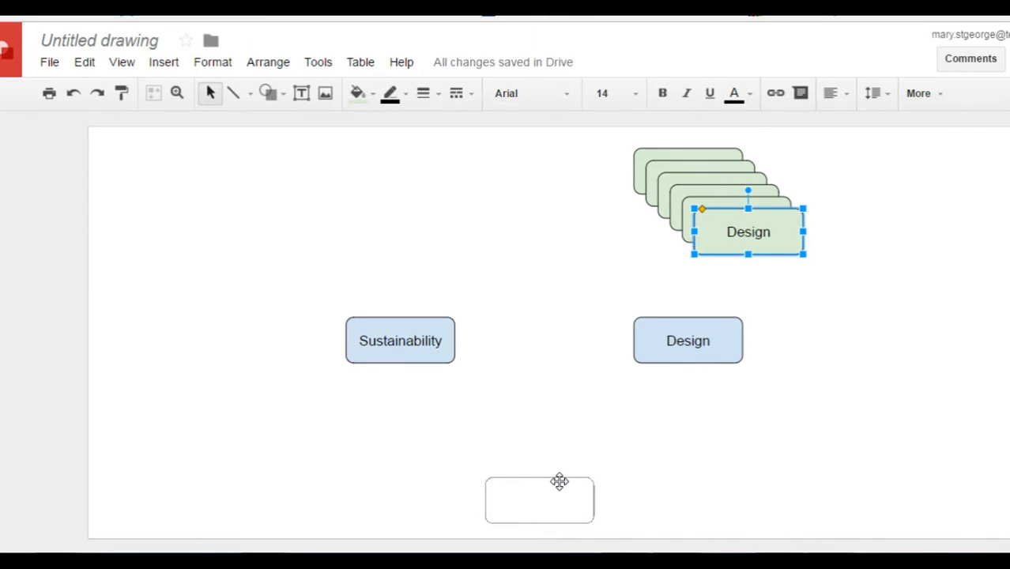
mouse_move(560, 481)
left_mouse_down()
mouse_move(543, 500)
mouse_move(513, 500)
left_mouse_up()
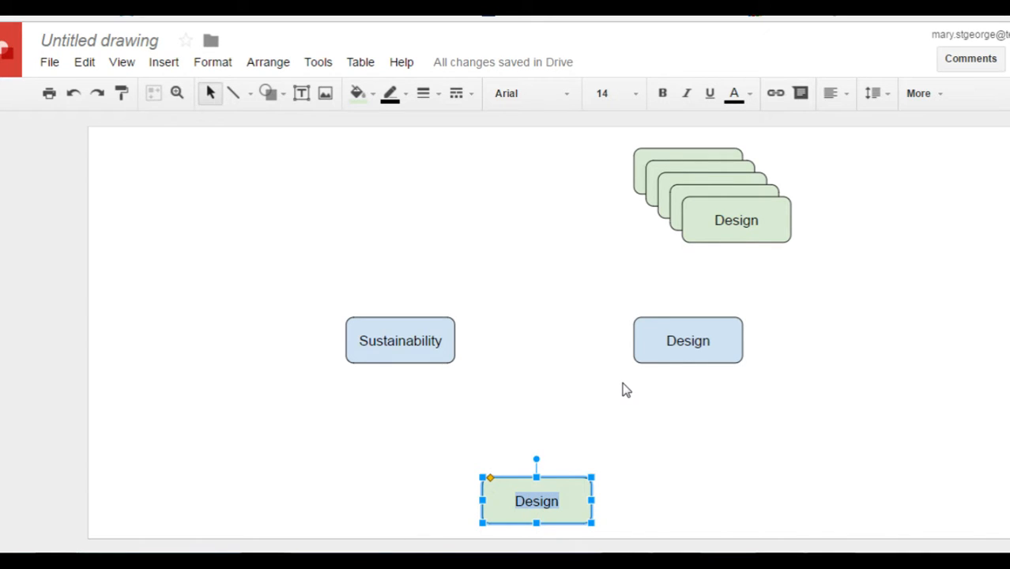
type("Inven")
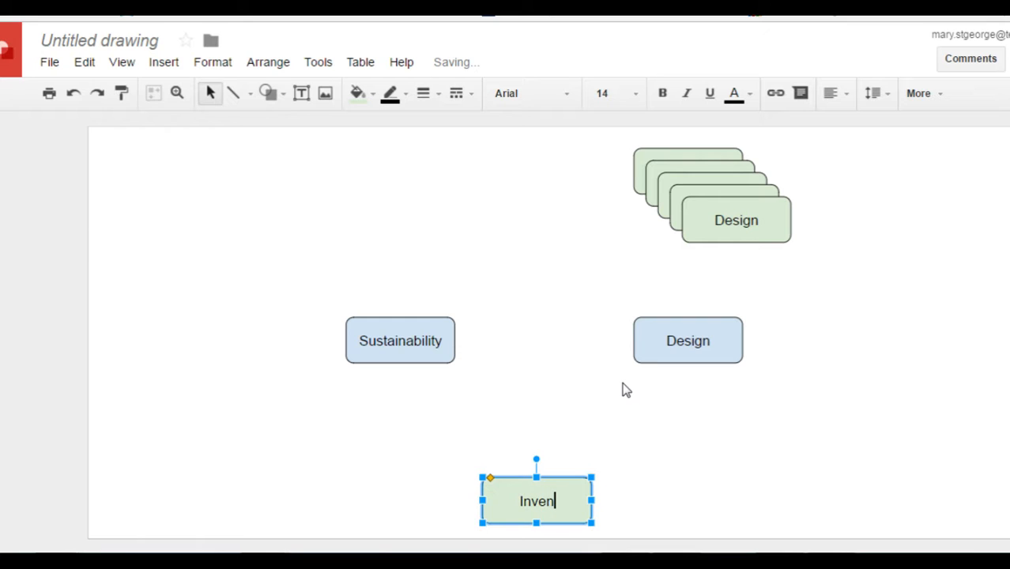
type("t things ")
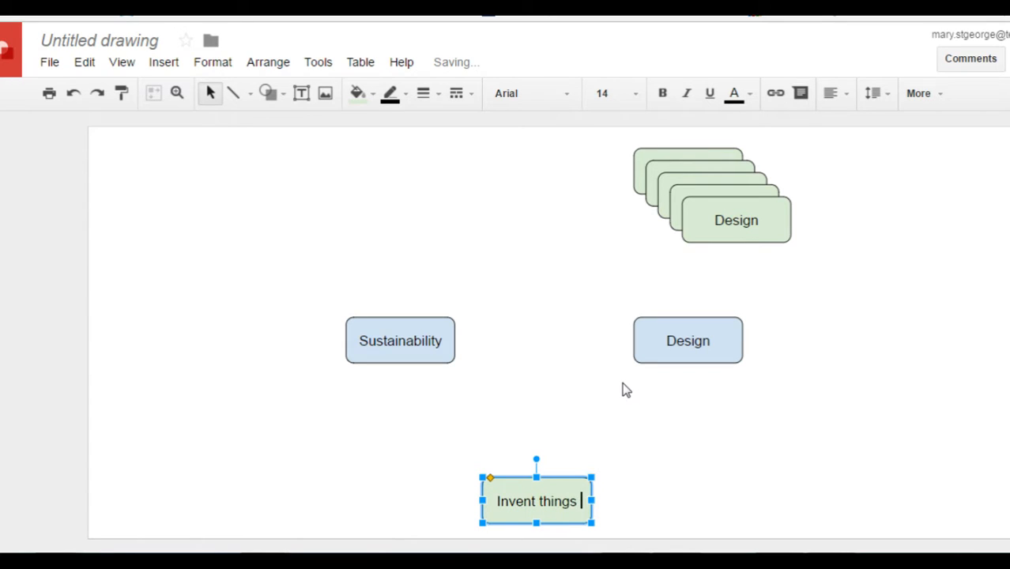
type("that don")
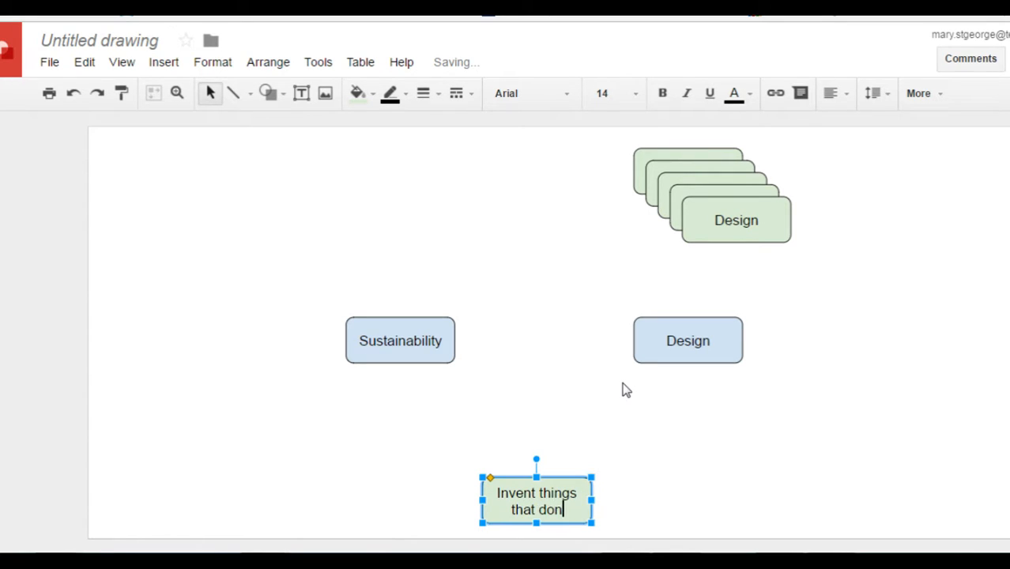
type("'t harm ")
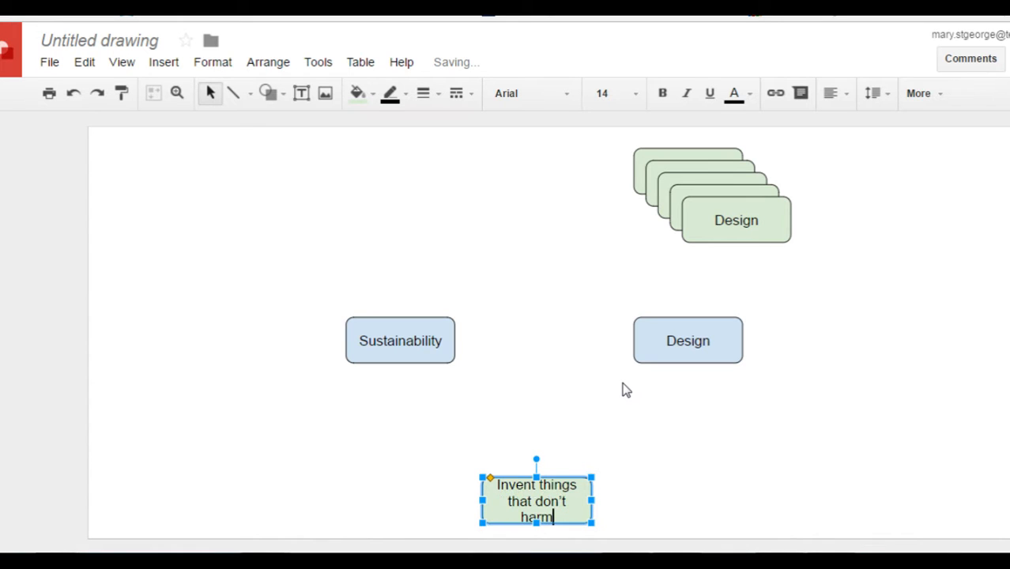
type("environment")
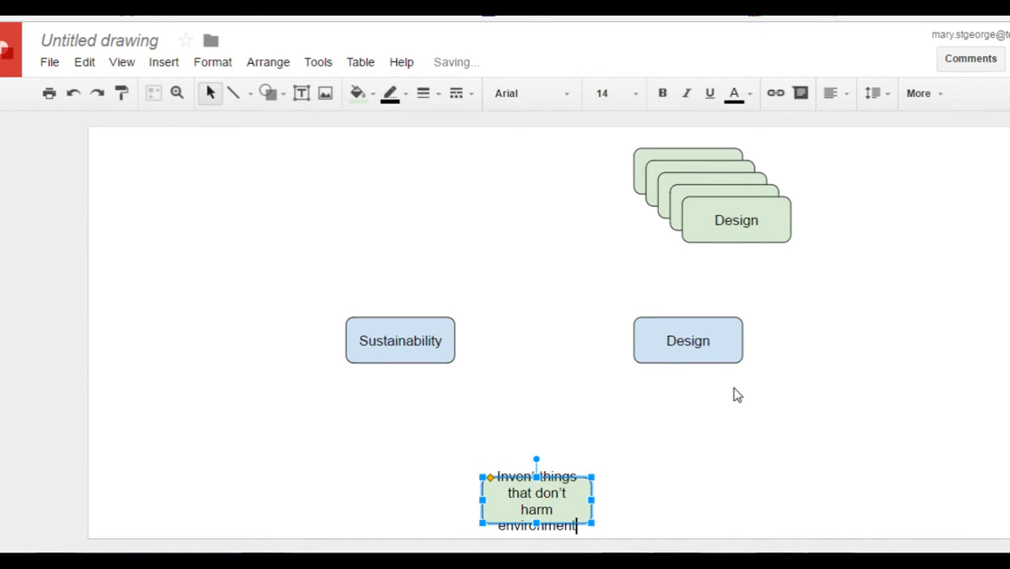
left_click(719, 427)
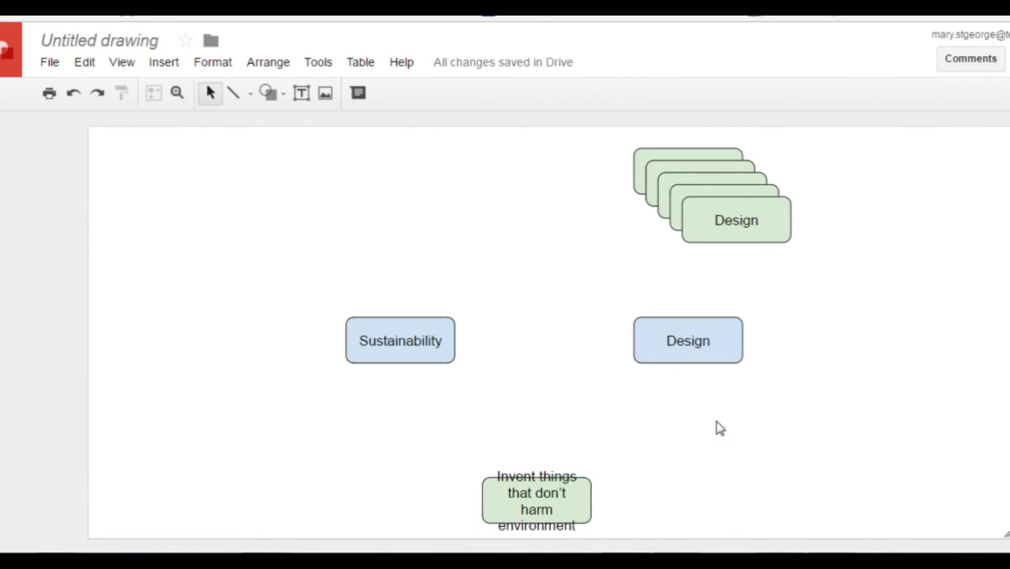
Step: Extend the "Invent things that don't harm environment" box upward so that all four lines of text fit inside
left_click(589, 500)
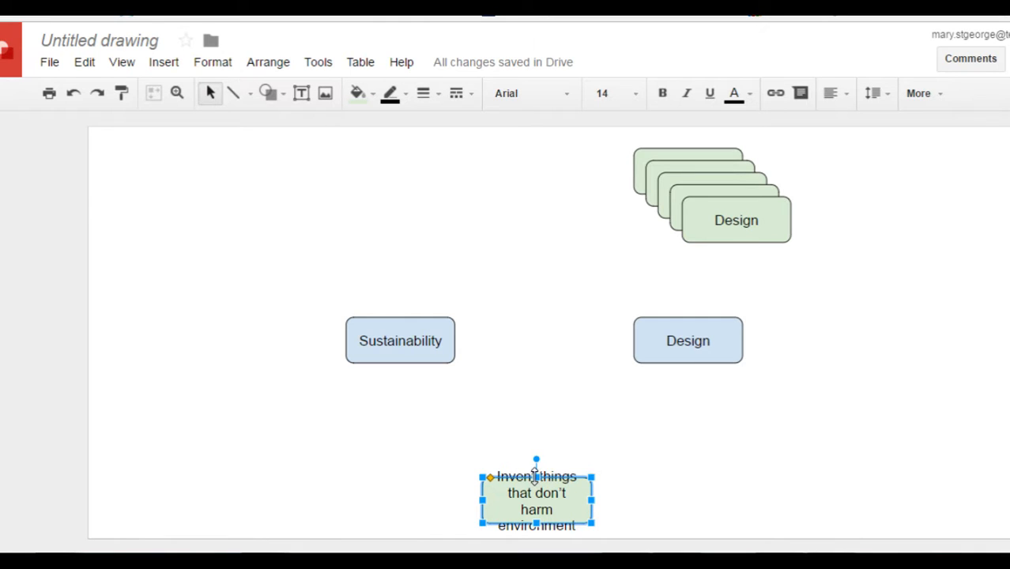
left_click_drag(536, 477, 537, 453)
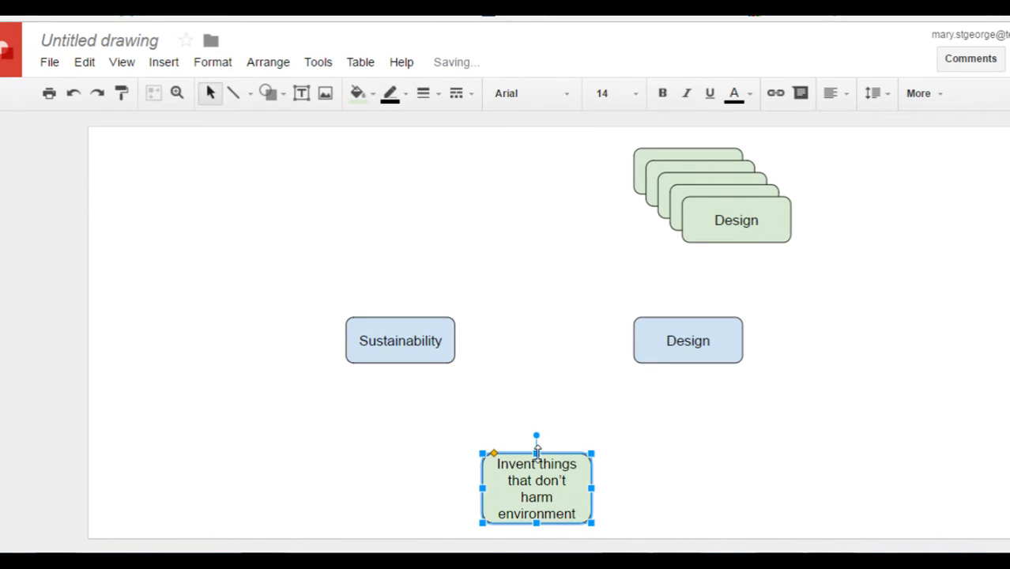
left_click(641, 493)
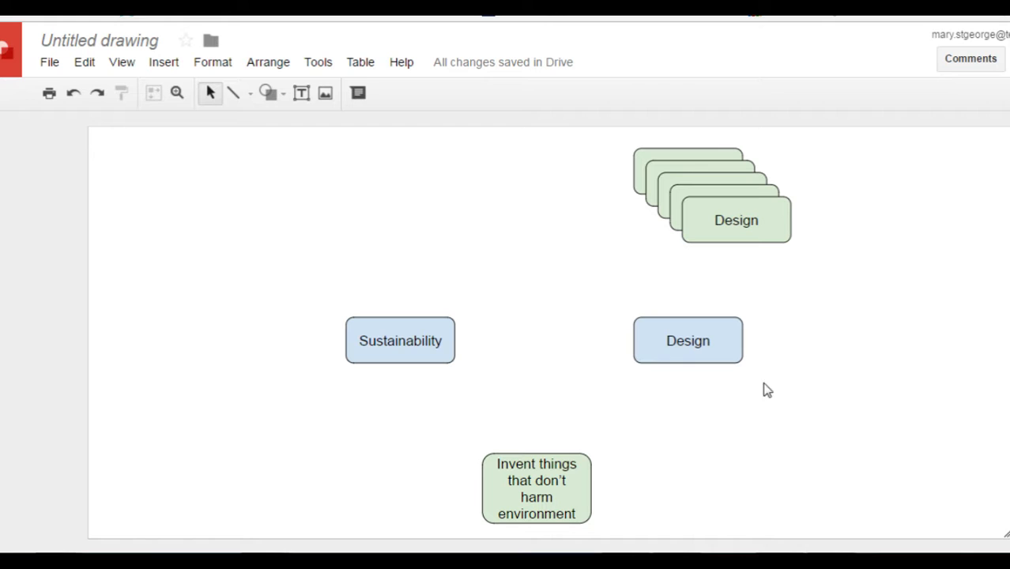
Step: Move the front green copy to the right of the blue "Design" box, level with it, and relabel it "Brief"
left_click_drag(738, 201, 950, 317)
double_click(953, 338)
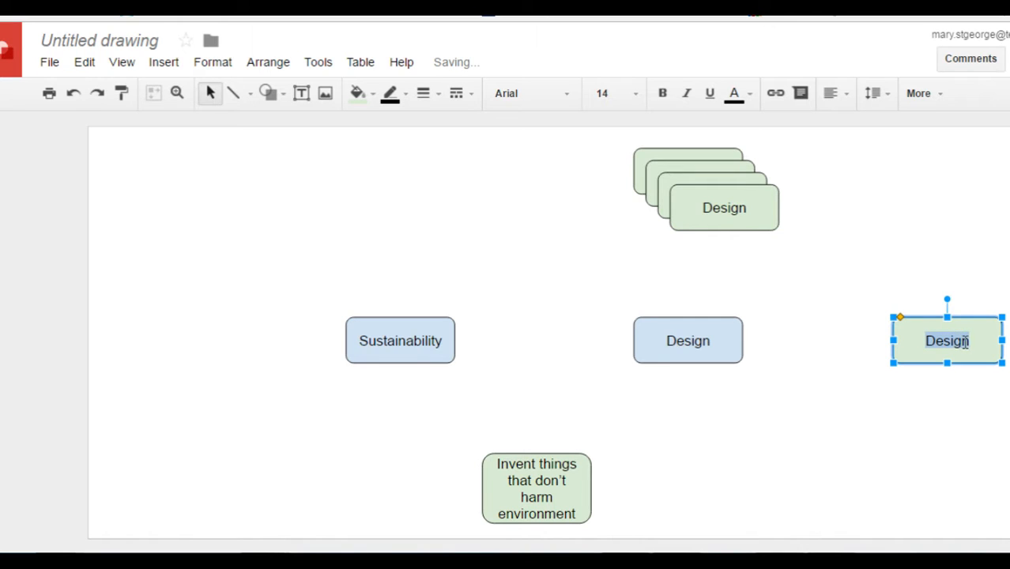
type("B")
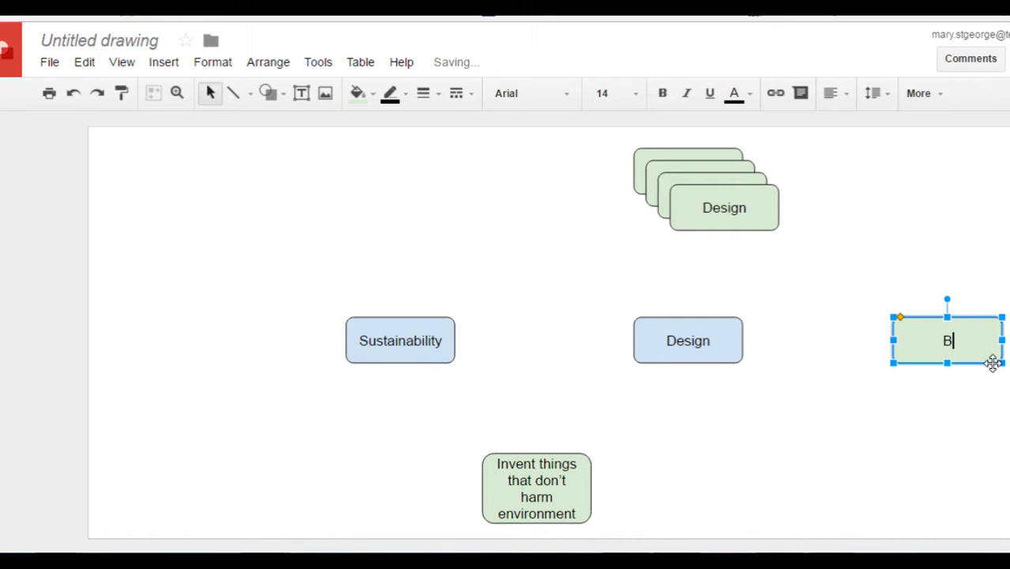
type("rief")
left_click(966, 416)
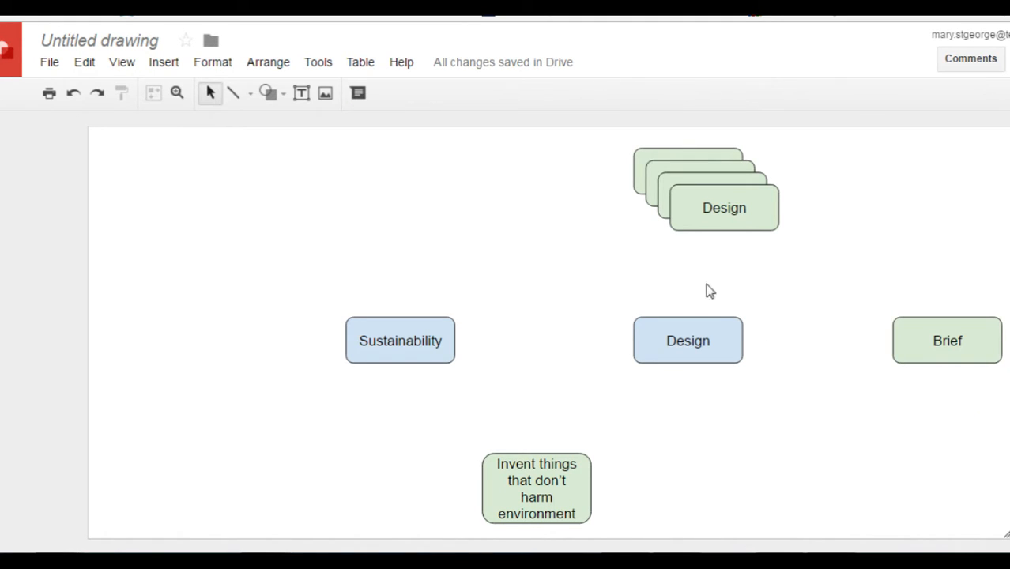